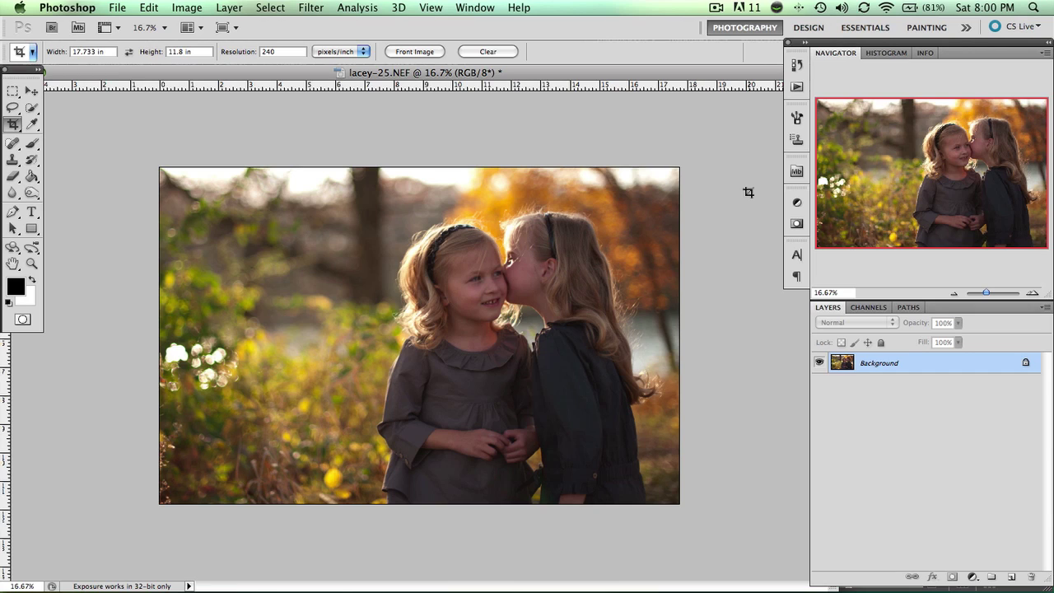
Zoom the photo view from 16.67% to 25% with the Navigator zoom-in button.
click(1033, 293)
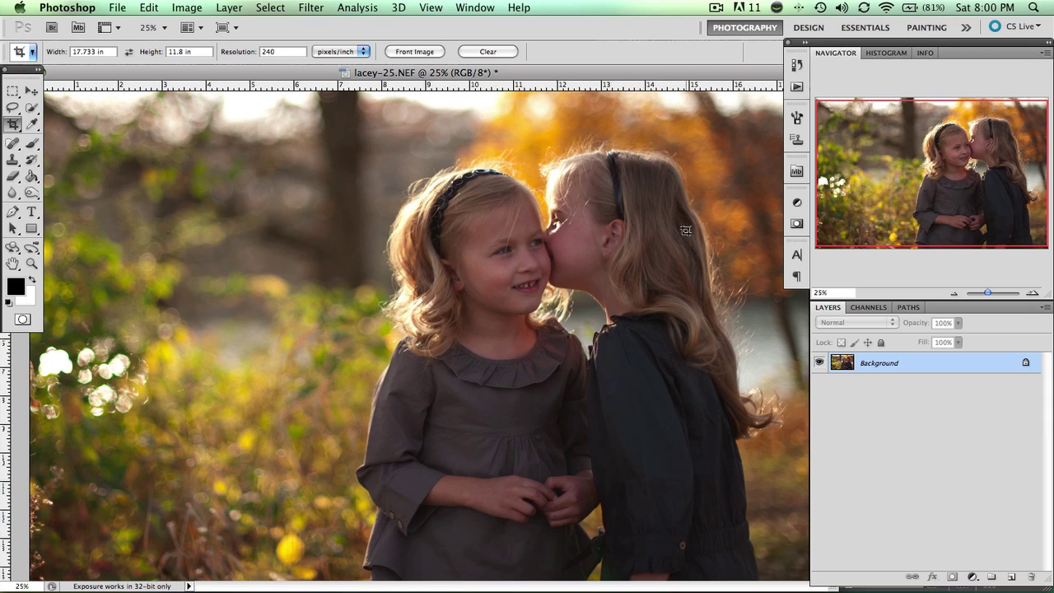
Add a Curves layer and drag up on the girl's cheek to raise the midpoint from 126 to 159.
click(798, 203)
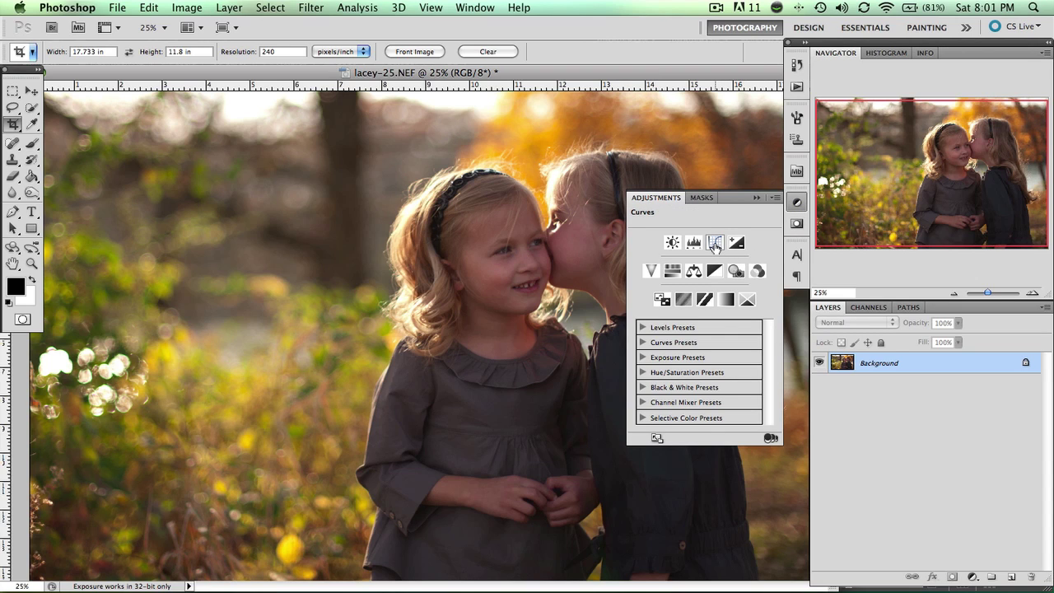
click(715, 243)
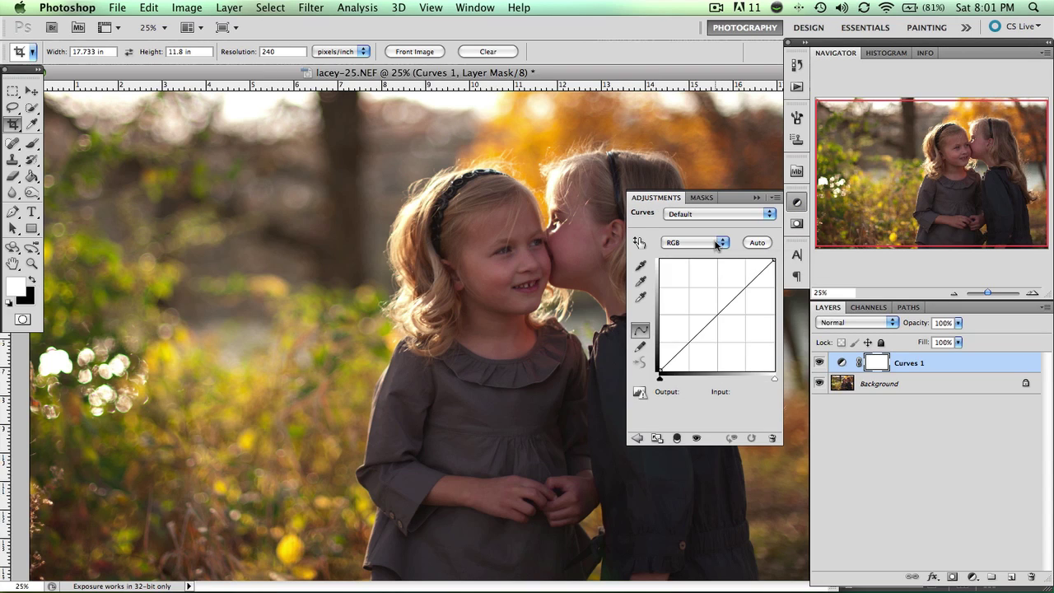
drag(631, 76, 512, 80)
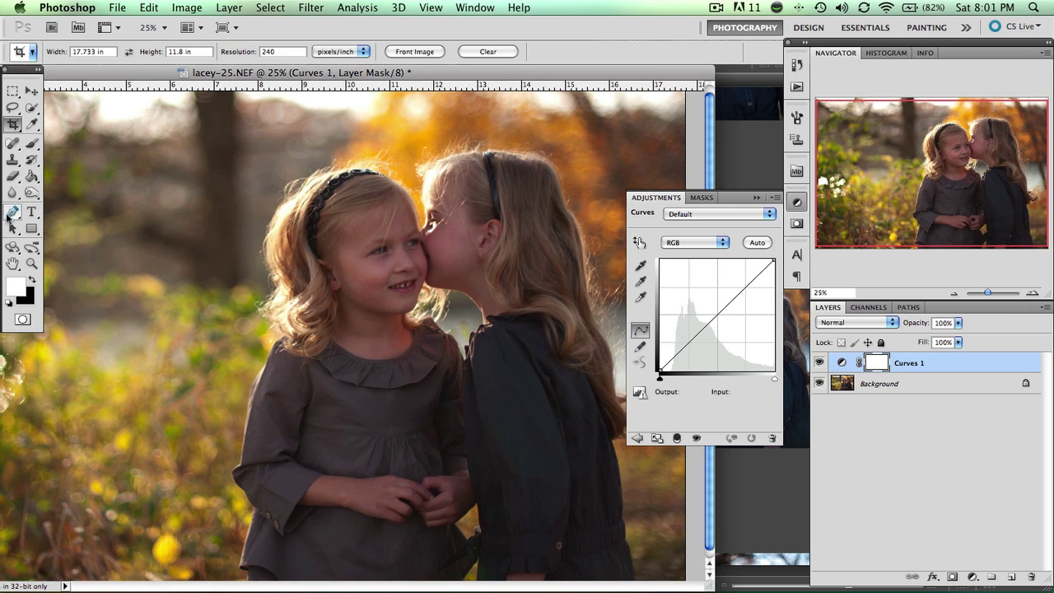
click(640, 244)
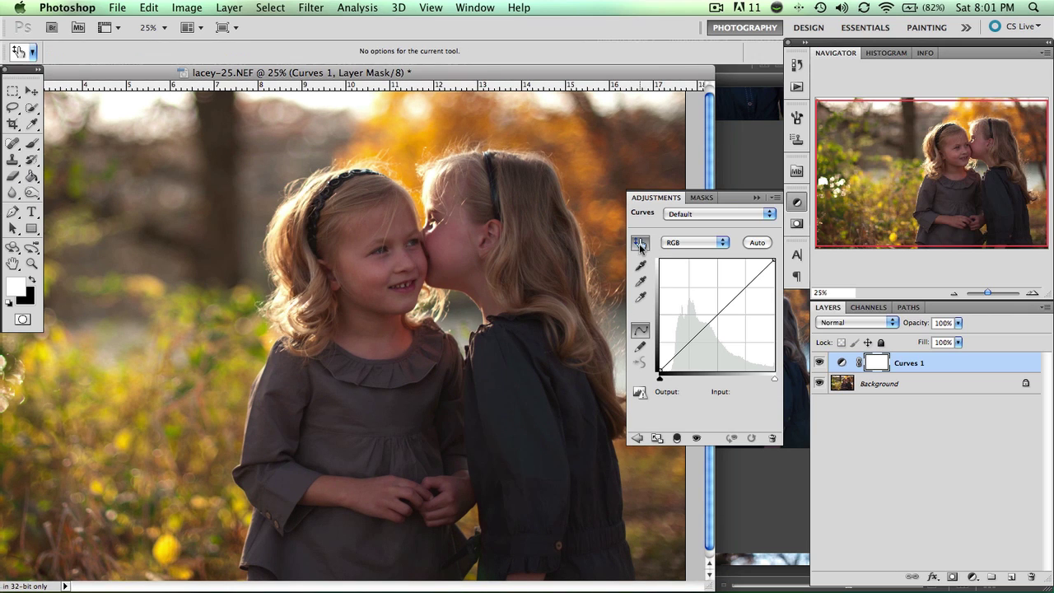
click(450, 241)
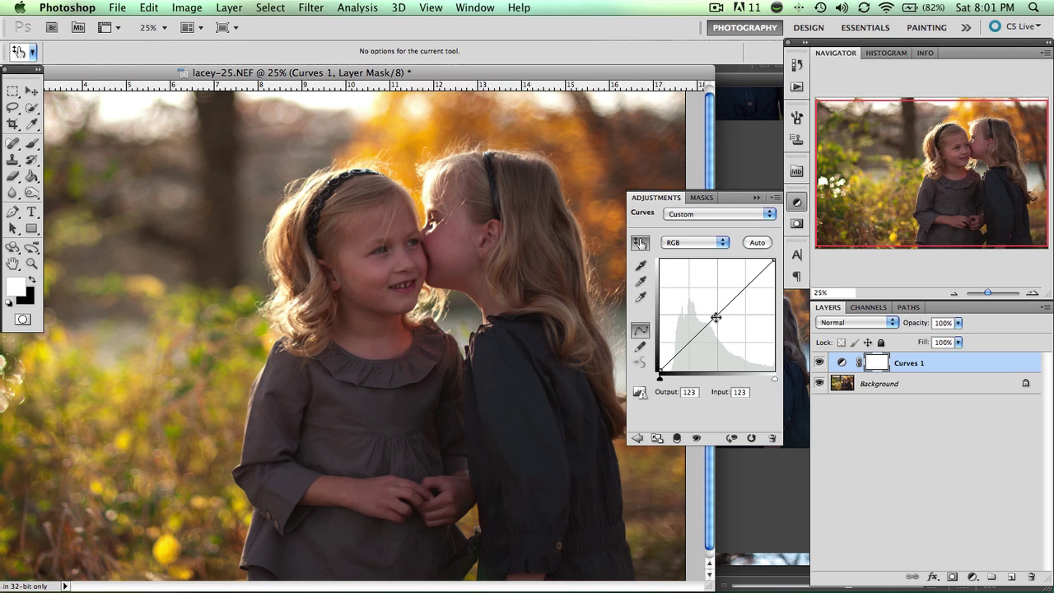
drag(716, 317, 719, 303)
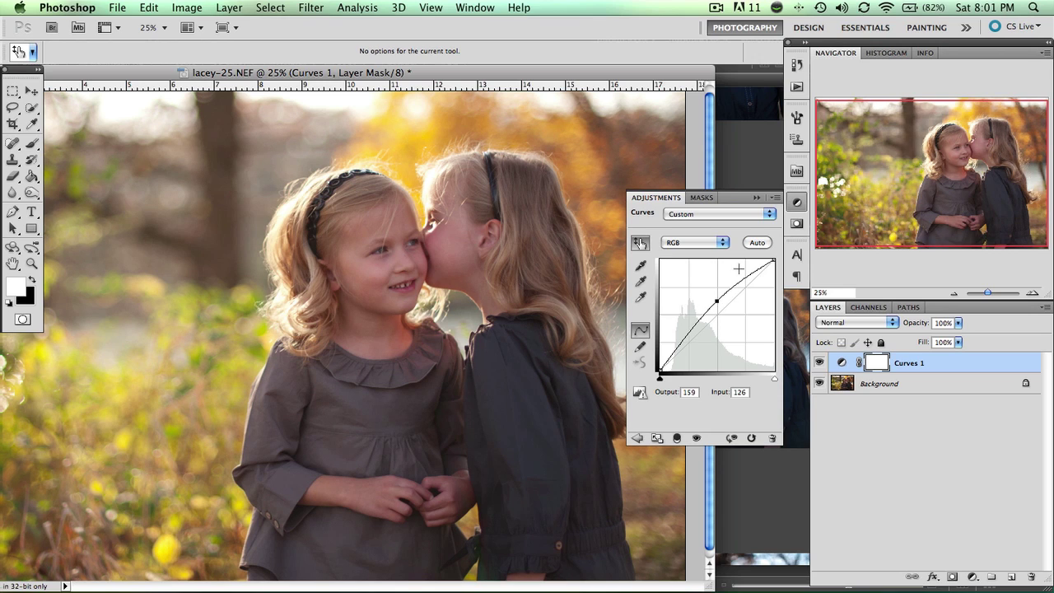
click(758, 198)
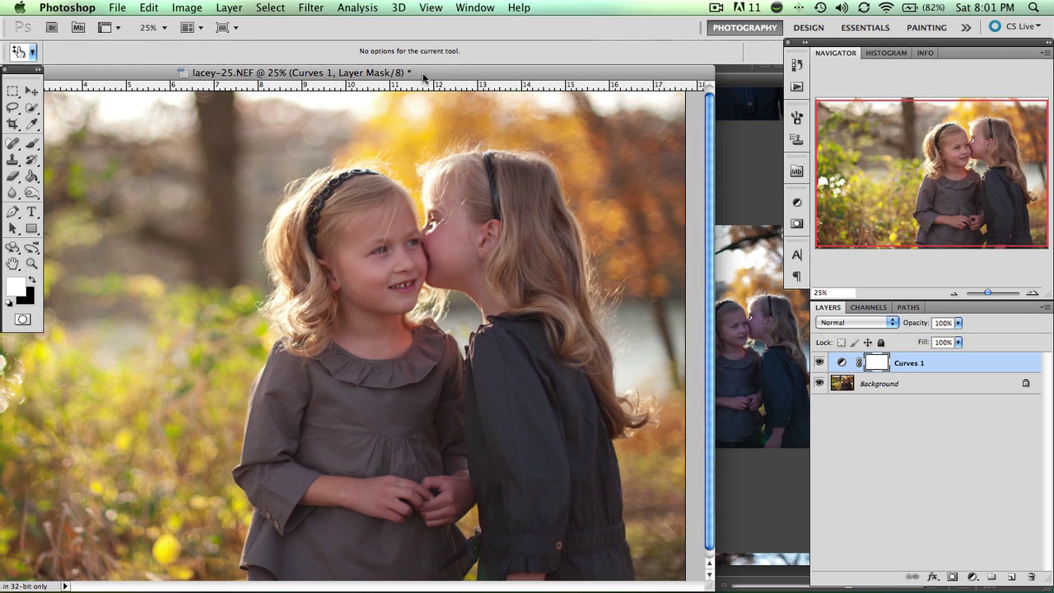
drag(424, 78, 520, 69)
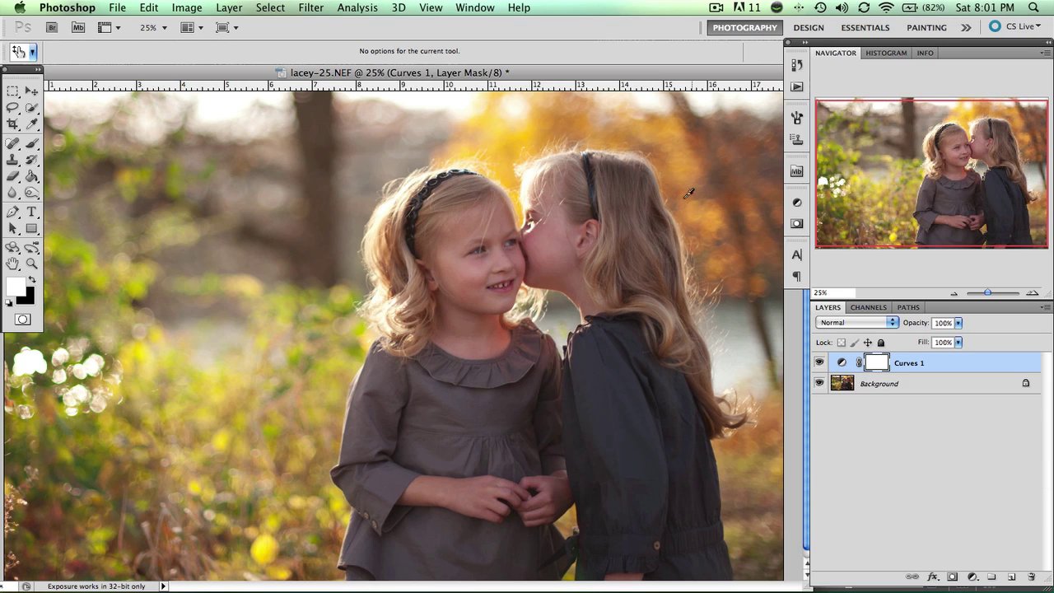
click(432, 10)
mouse_move(470, 8)
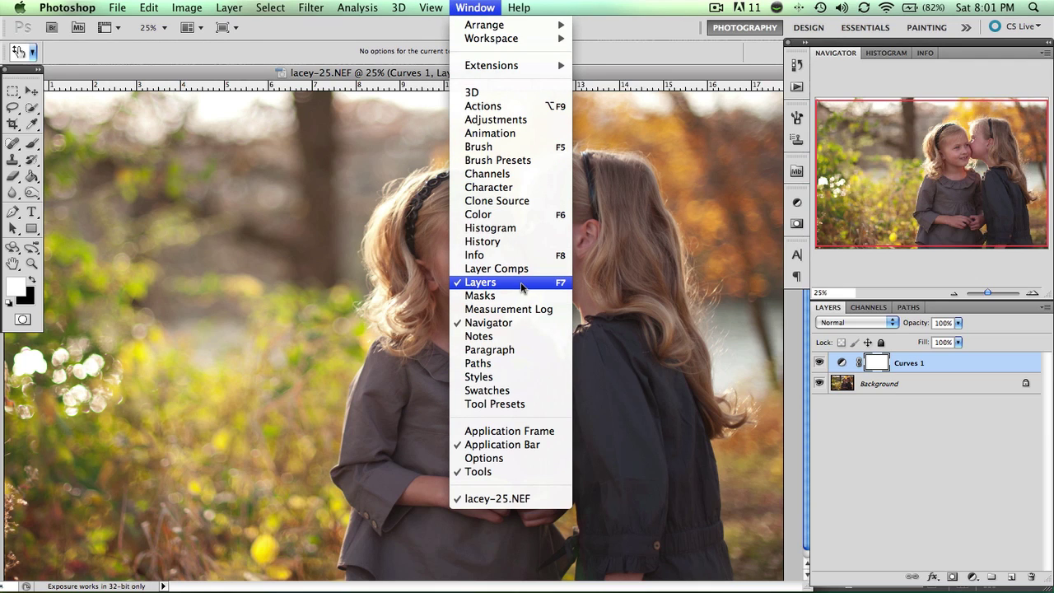
click(466, 10)
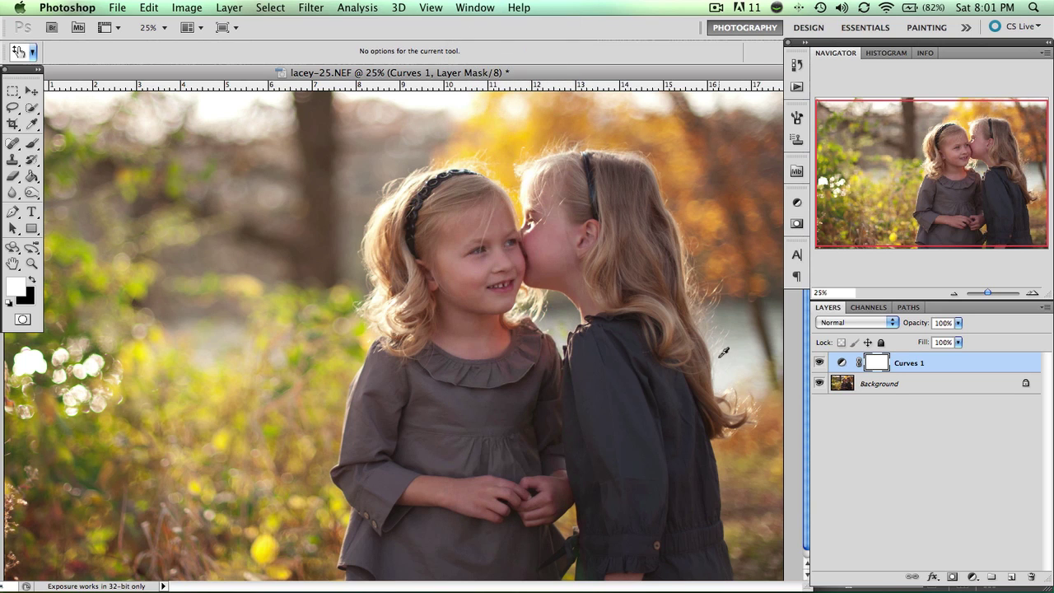
click(819, 363)
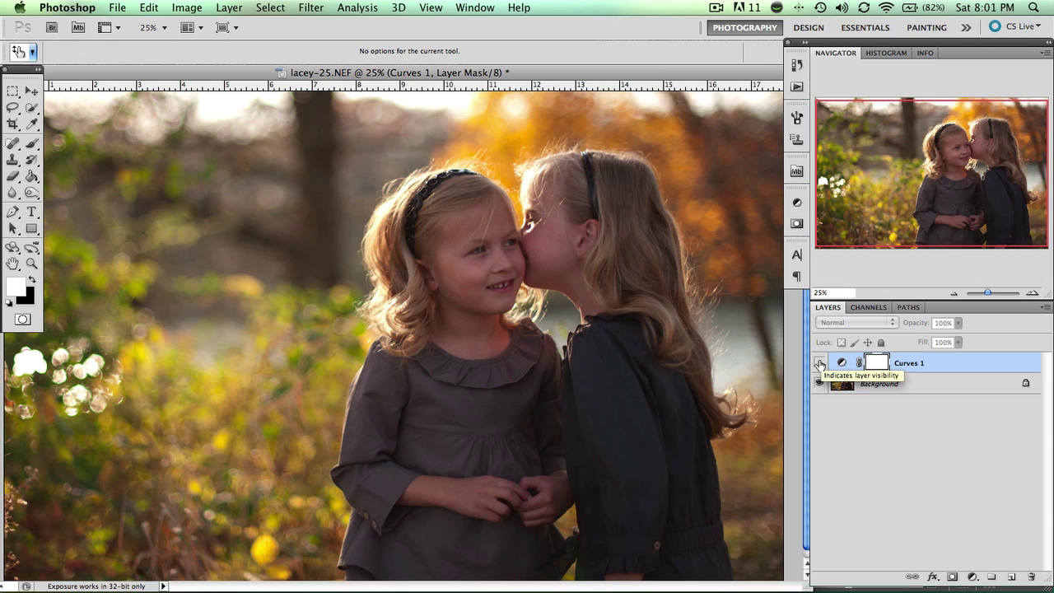
click(820, 363)
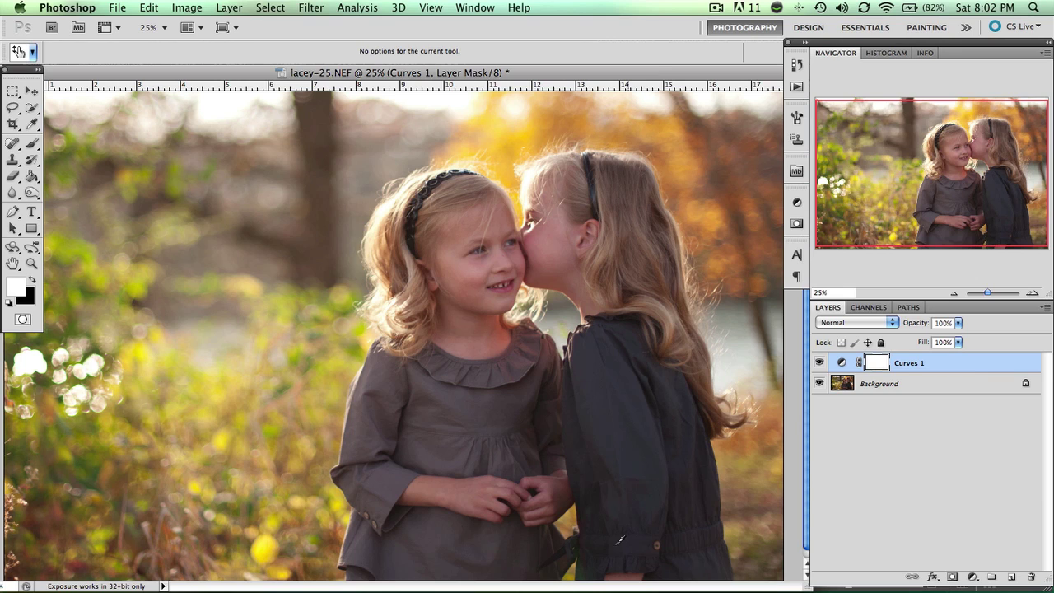
Make black the foreground colour and pick the Brush tool with a 600 px, 0% hardness tip.
click(32, 282)
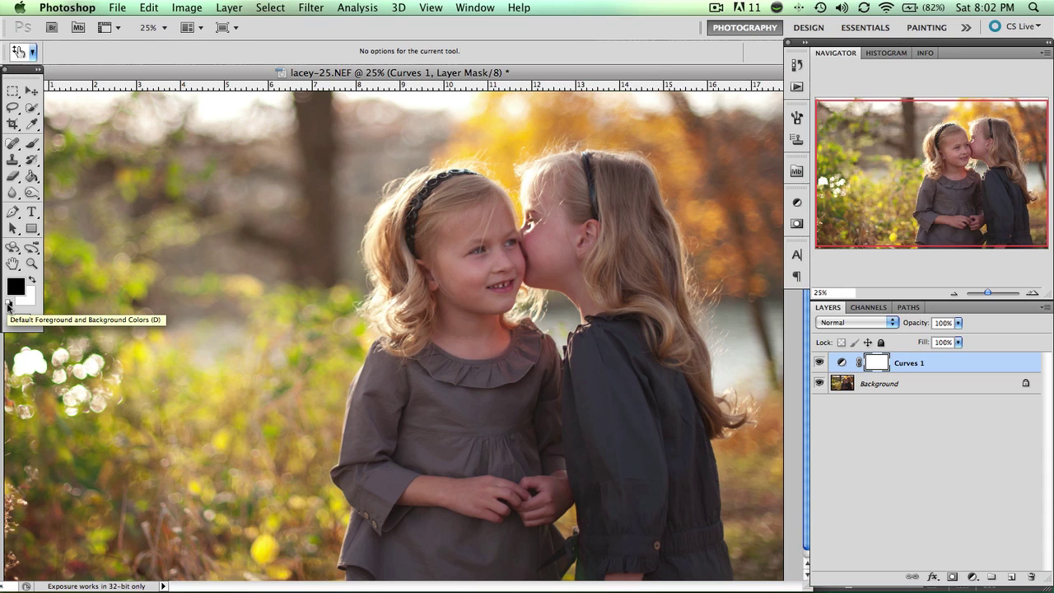
key(x)
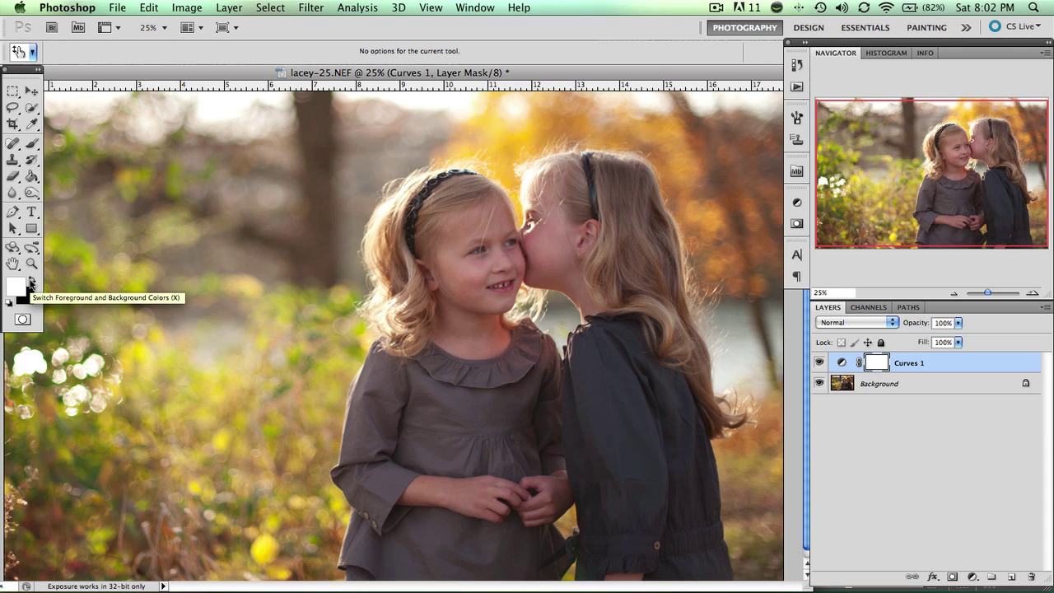
click(30, 282)
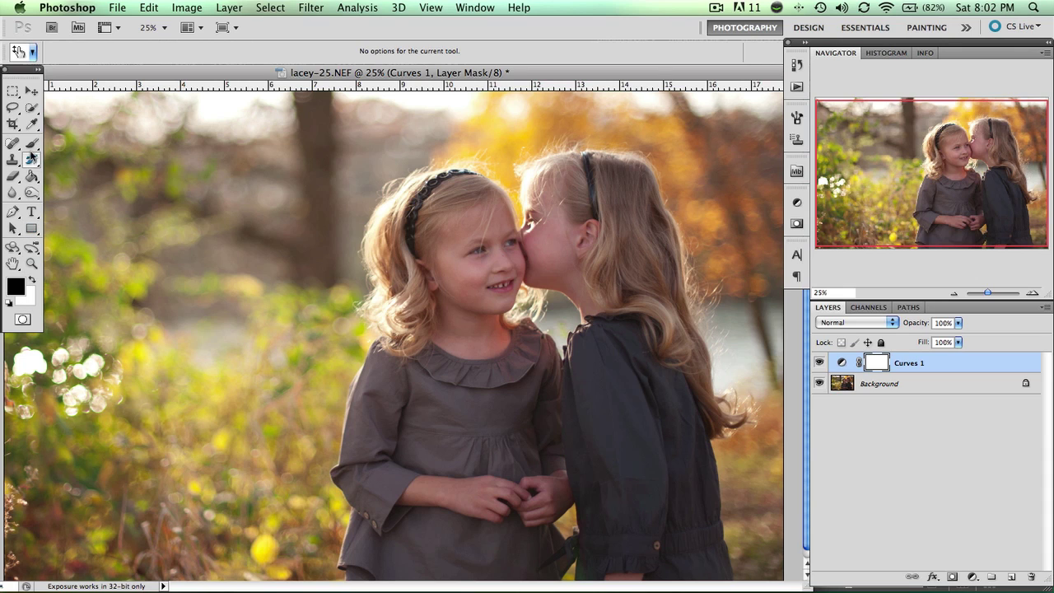
click(32, 145)
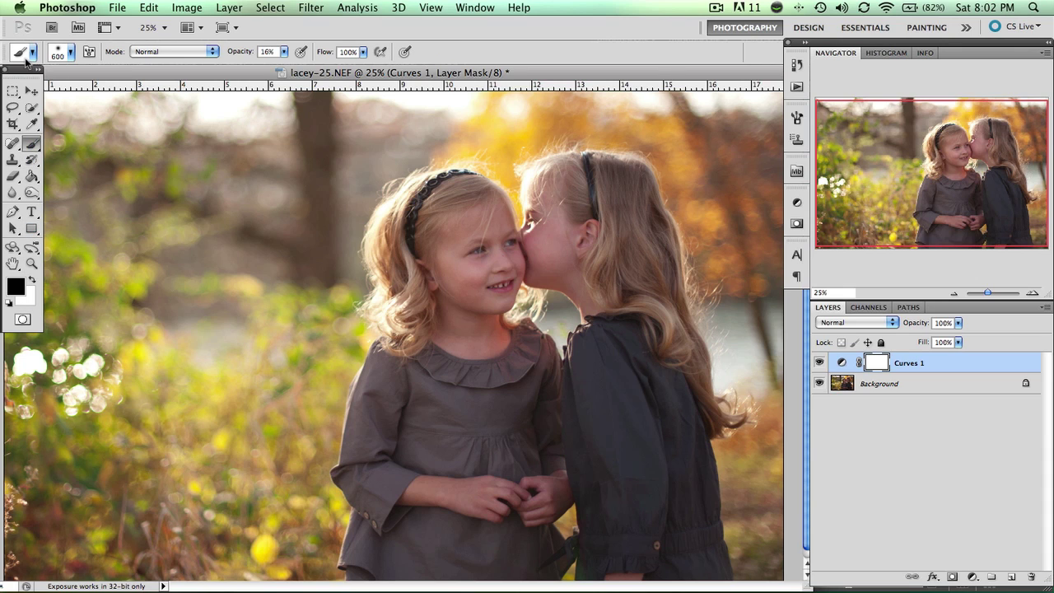
click(72, 53)
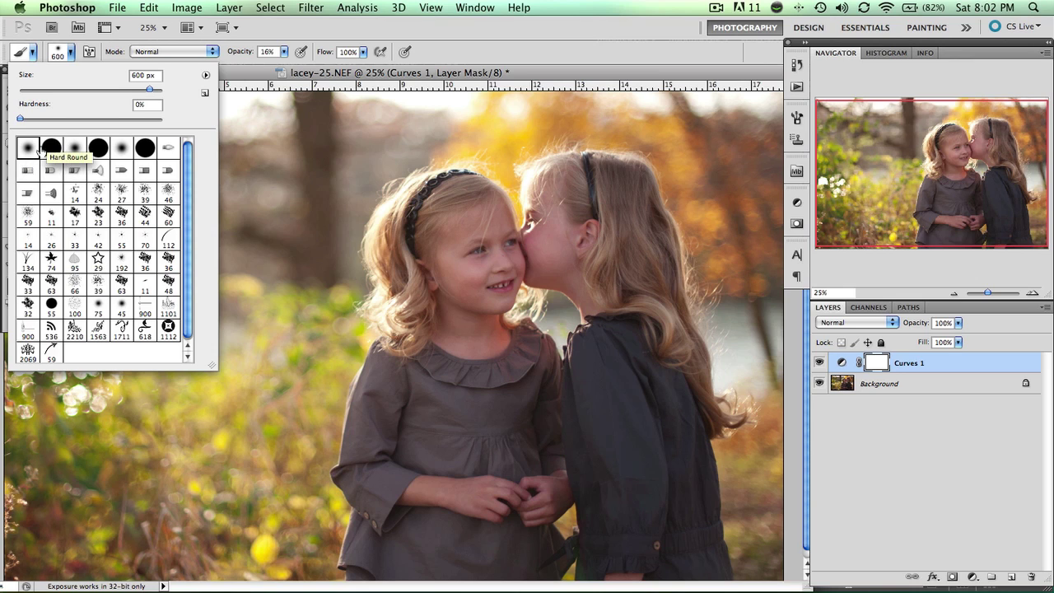
click(71, 53)
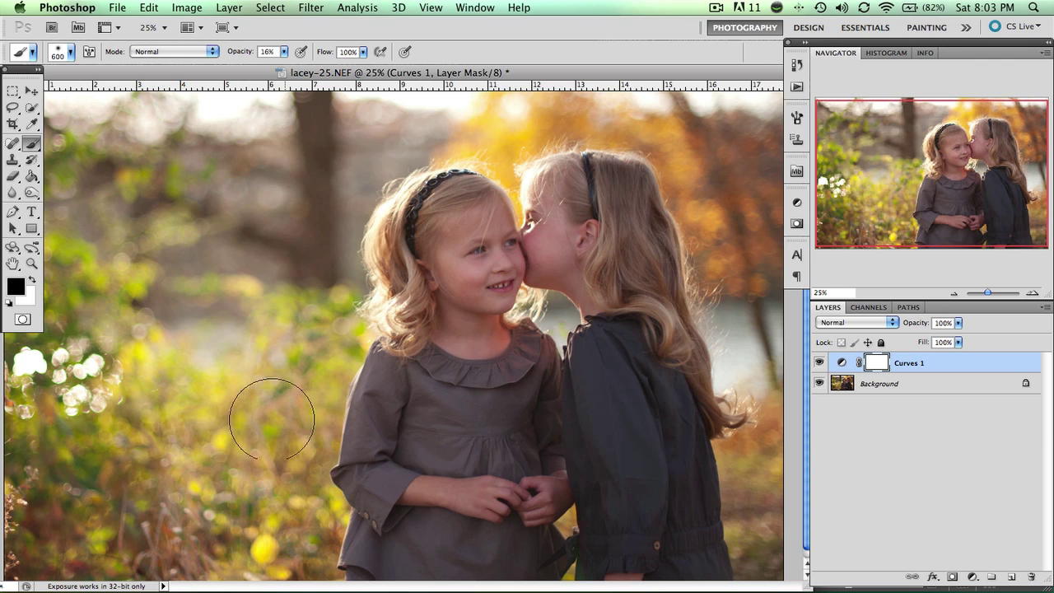
Raise brush opacity to 100% and paint black over the hazy upper-left background in the Curves 1 mask.
drag(265, 432, 254, 424)
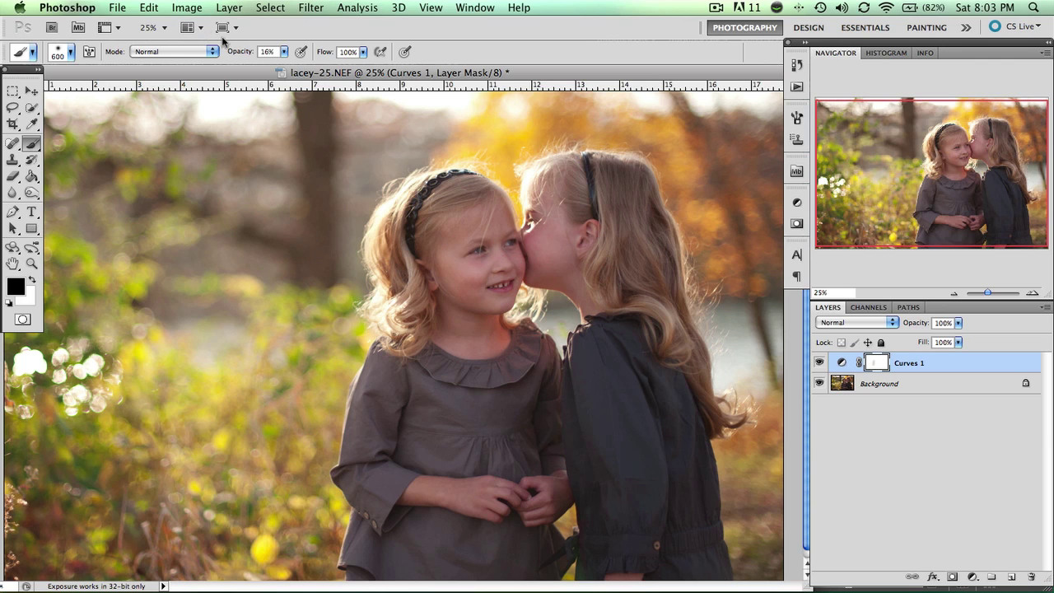
click(284, 52)
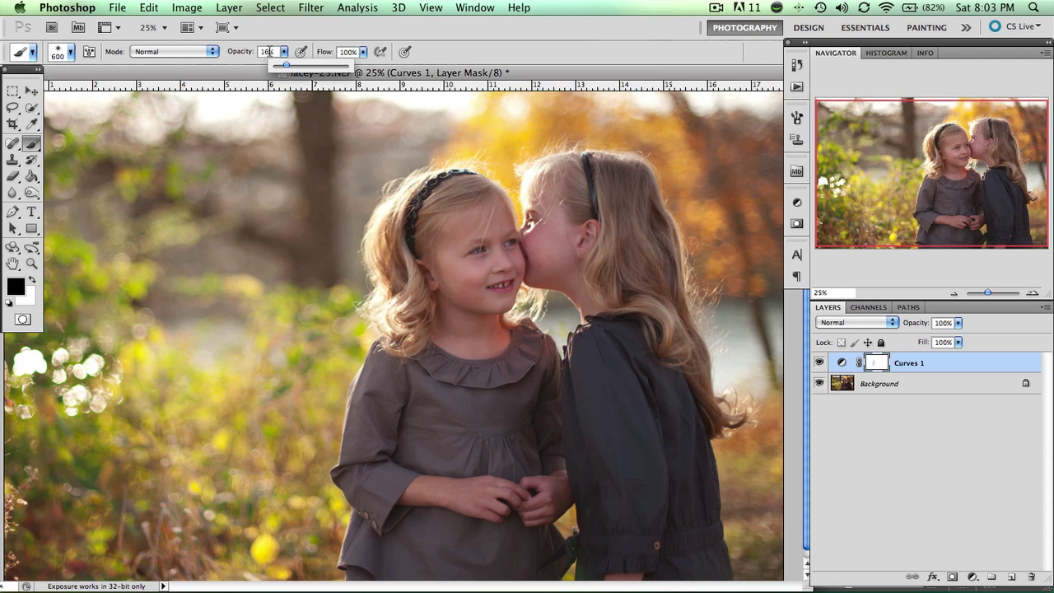
drag(286, 66, 352, 74)
drag(377, 68, 410, 69)
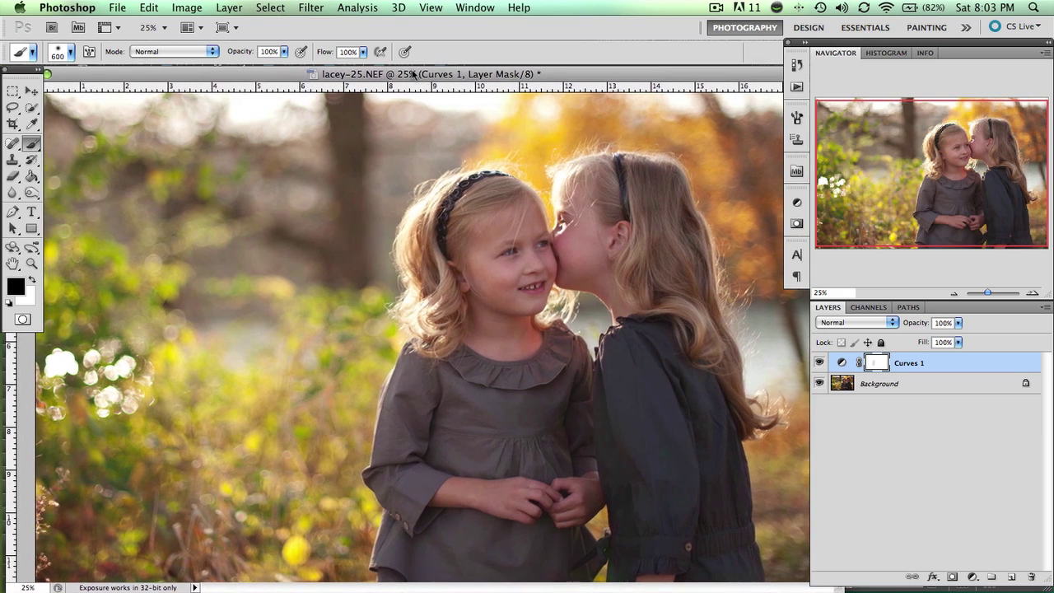
mouse_move(188, 176)
mouse_down()
mouse_move(177, 193)
mouse_move(205, 223)
mouse_move(240, 155)
mouse_move(302, 172)
mouse_move(266, 181)
mouse_move(111, 147)
mouse_move(66, 272)
mouse_move(141, 318)
mouse_move(71, 505)
mouse_move(128, 512)
mouse_move(181, 540)
mouse_move(345, 538)
mouse_move(235, 513)
mouse_move(243, 408)
mouse_move(305, 387)
mouse_move(288, 470)
mouse_move(211, 283)
mouse_move(346, 305)
mouse_move(169, 362)
mouse_move(358, 342)
mouse_up()
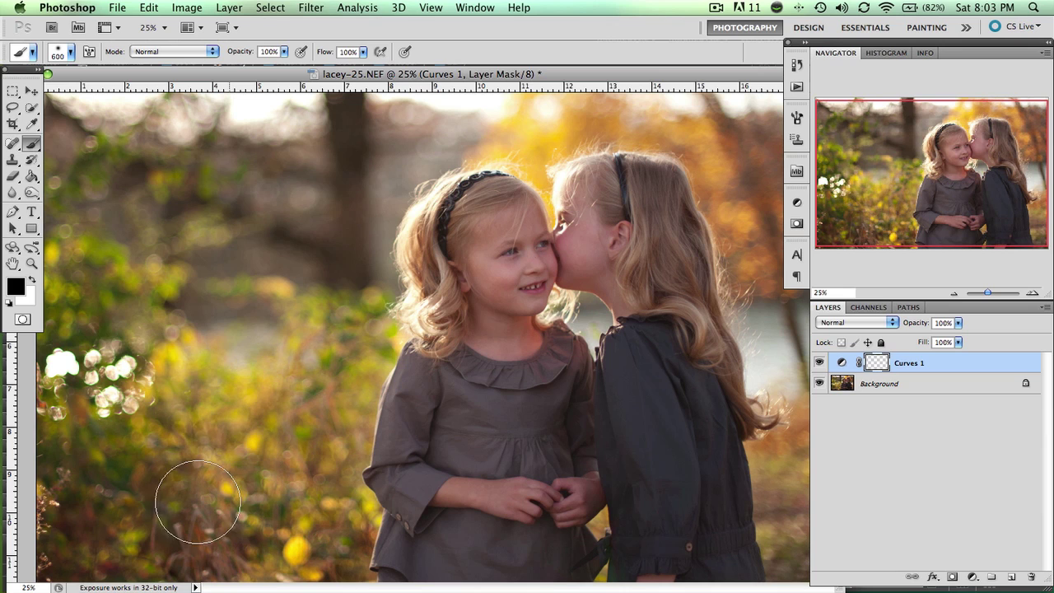
Paint black into the Curves 1 mask over the trees along the right and top edges.
click(954, 294)
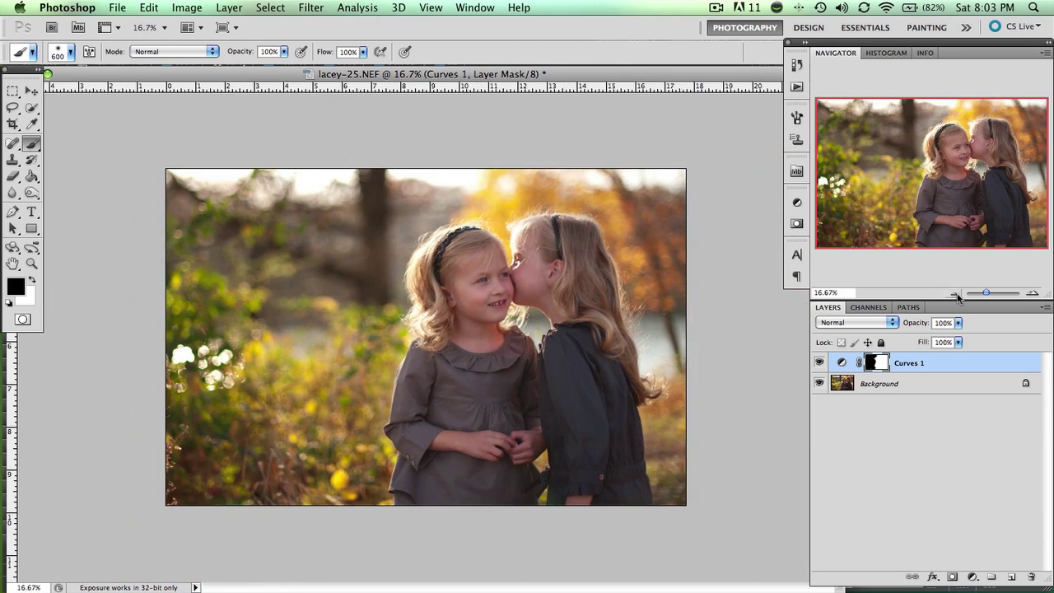
mouse_move(628, 157)
mouse_down()
mouse_move(670, 210)
mouse_move(653, 165)
mouse_move(678, 282)
mouse_move(649, 225)
mouse_move(653, 275)
mouse_move(623, 172)
mouse_up()
mouse_move(706, 437)
mouse_down()
mouse_move(677, 490)
mouse_move(663, 447)
mouse_move(673, 448)
mouse_move(696, 371)
mouse_move(670, 329)
mouse_move(669, 355)
mouse_move(663, 312)
mouse_up()
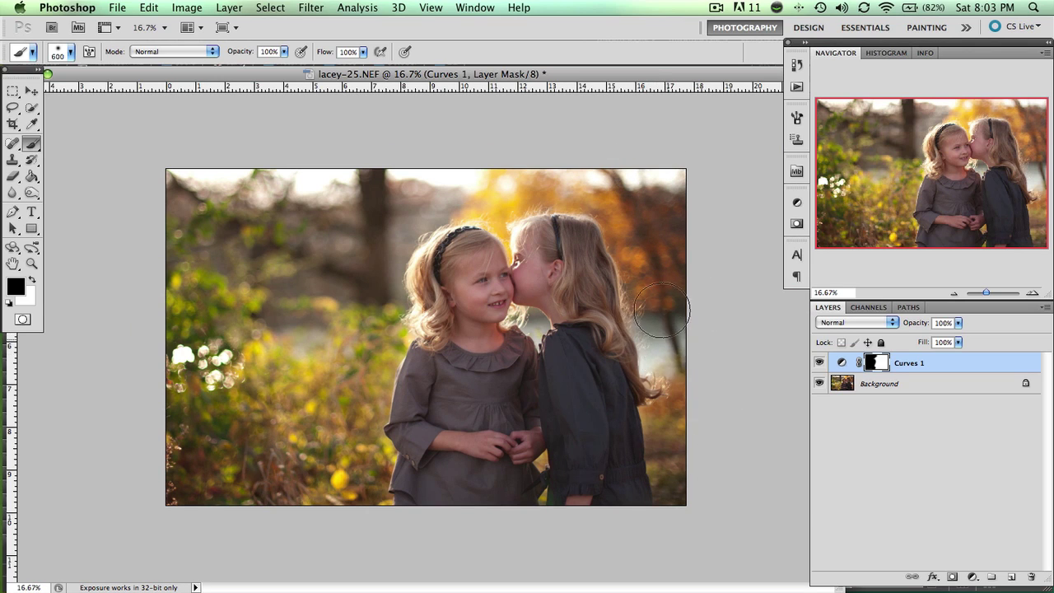
mouse_move(537, 170)
mouse_down()
mouse_move(614, 171)
mouse_move(468, 179)
mouse_move(522, 169)
mouse_move(387, 187)
mouse_move(453, 180)
mouse_move(412, 175)
mouse_up()
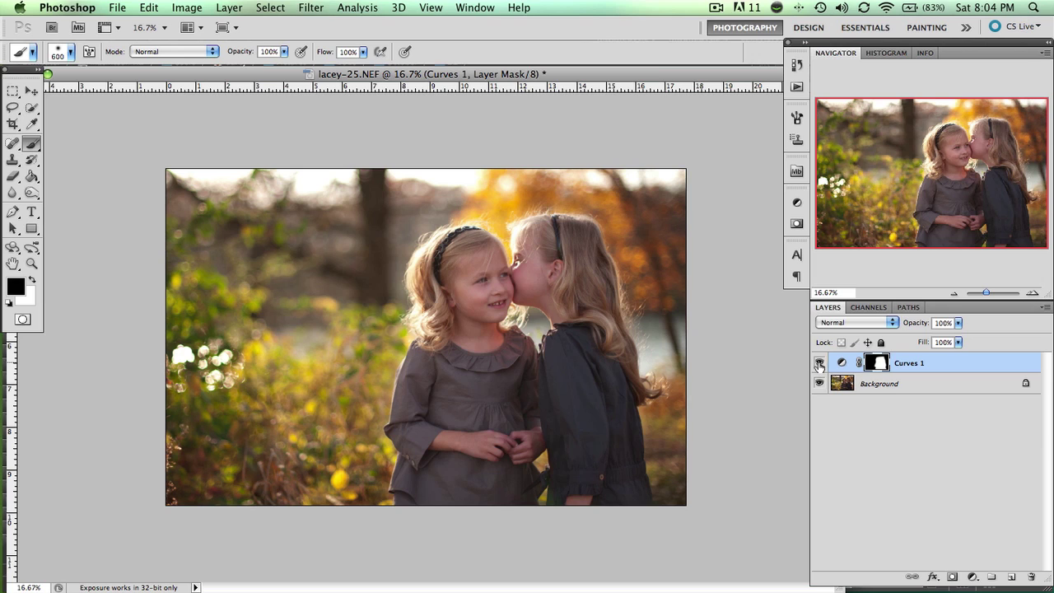
Toggle Curves 1 visibility several times to compare before and after.
click(819, 364)
click(819, 364)
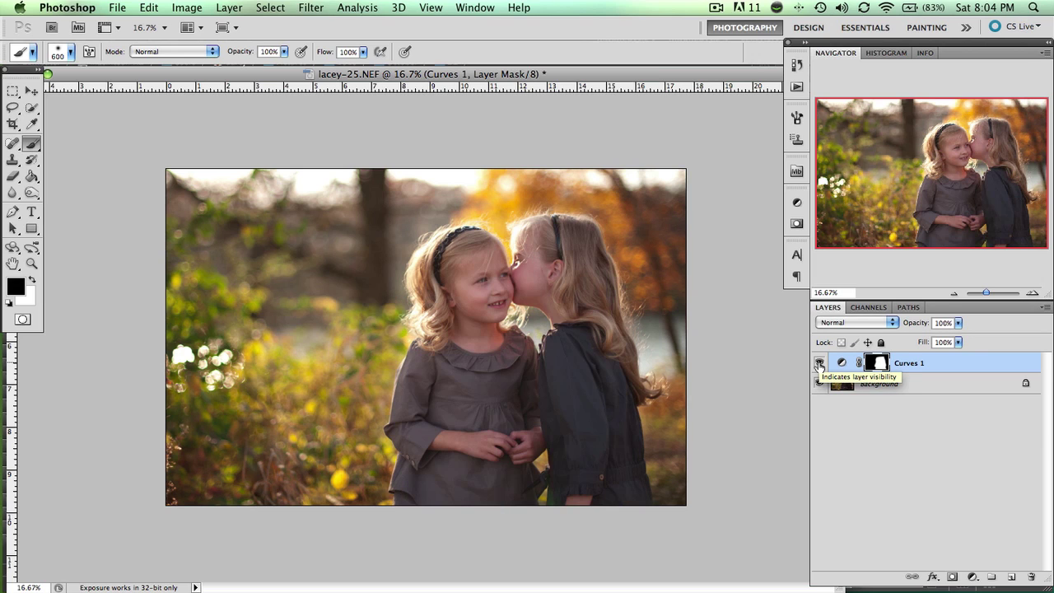
click(819, 364)
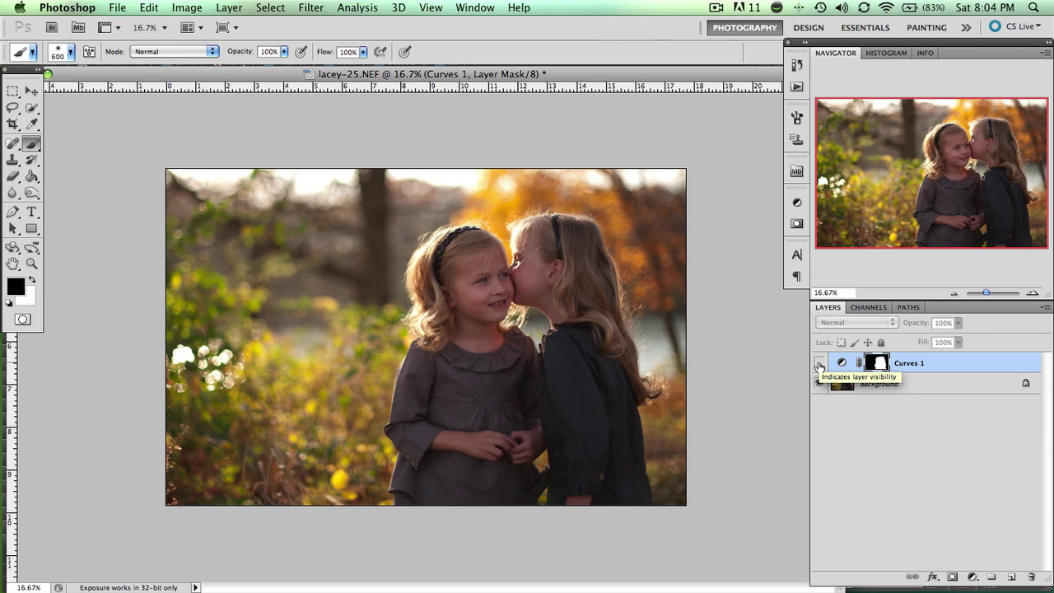
click(819, 364)
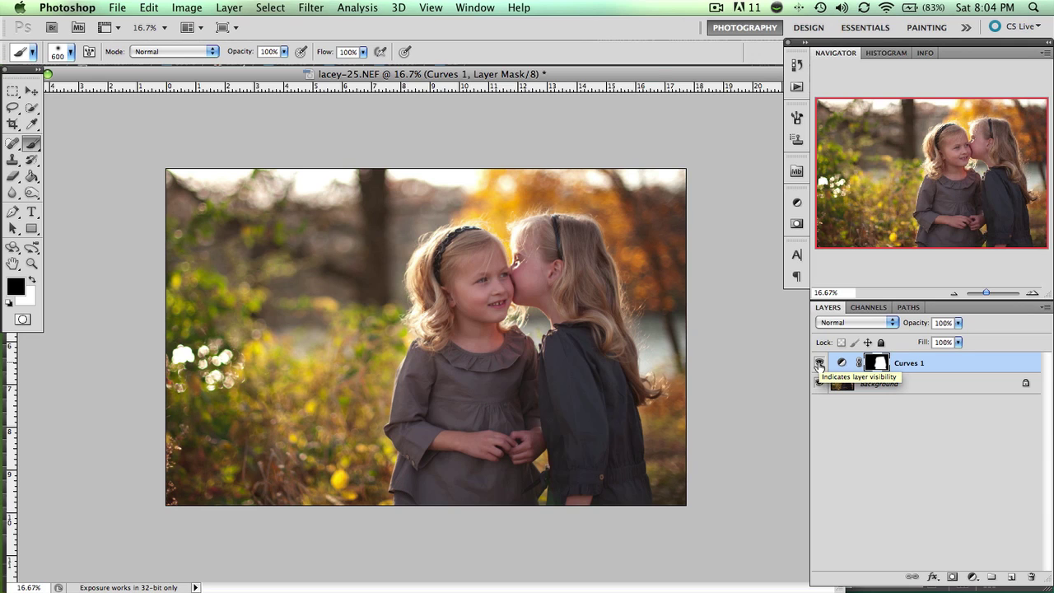
click(820, 364)
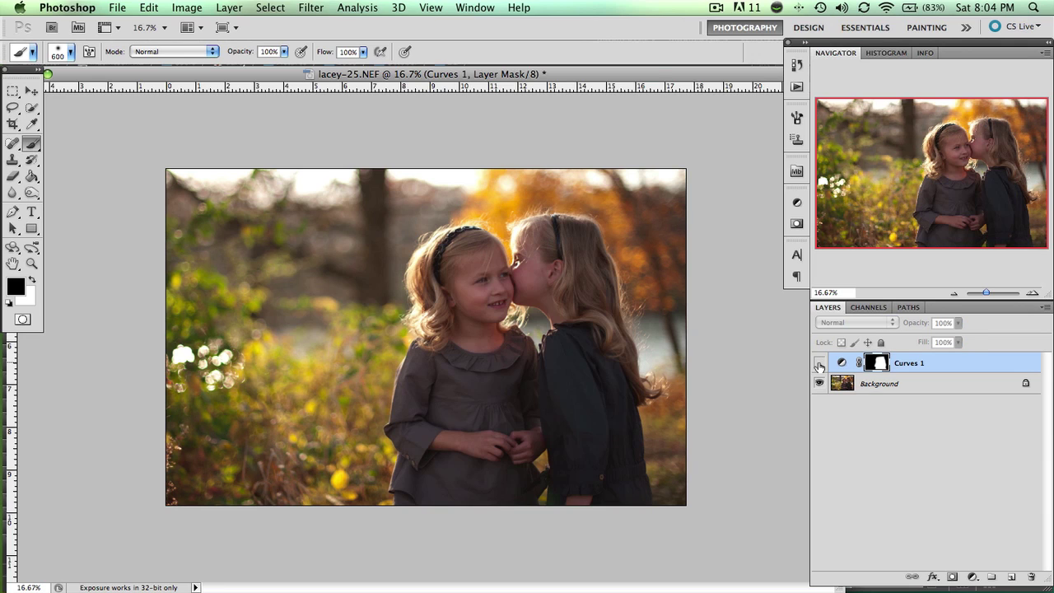
click(820, 365)
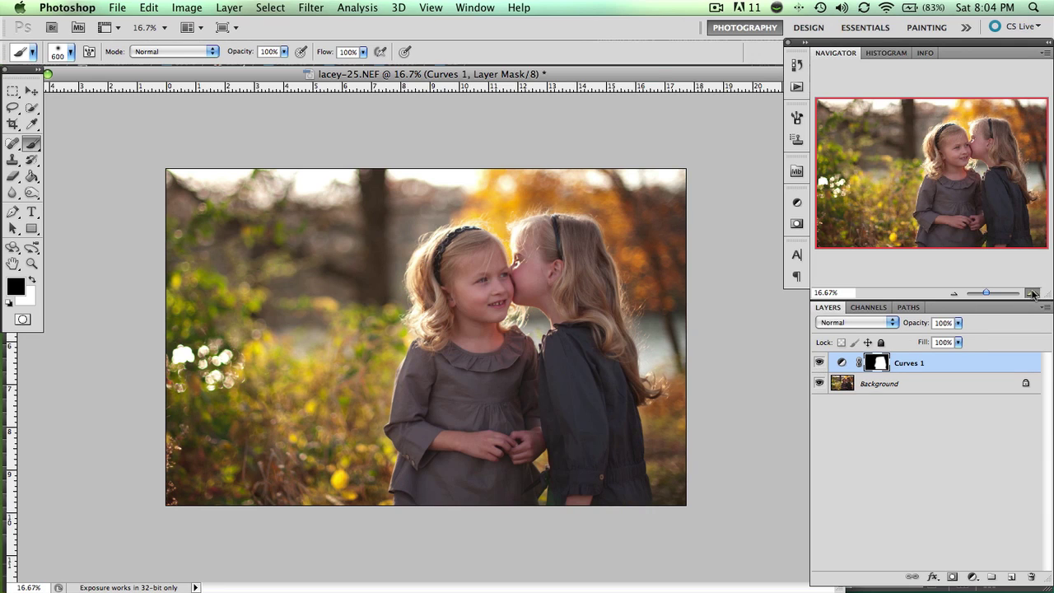
Zoom in closer on the girls and shrink the brush to 250 px.
click(1033, 293)
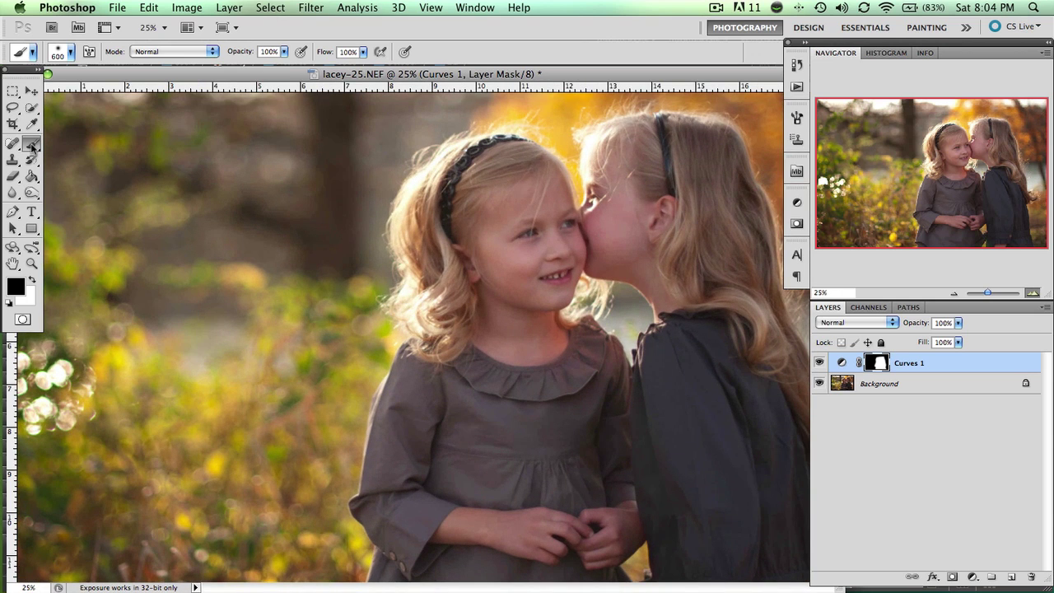
key(super+equal)
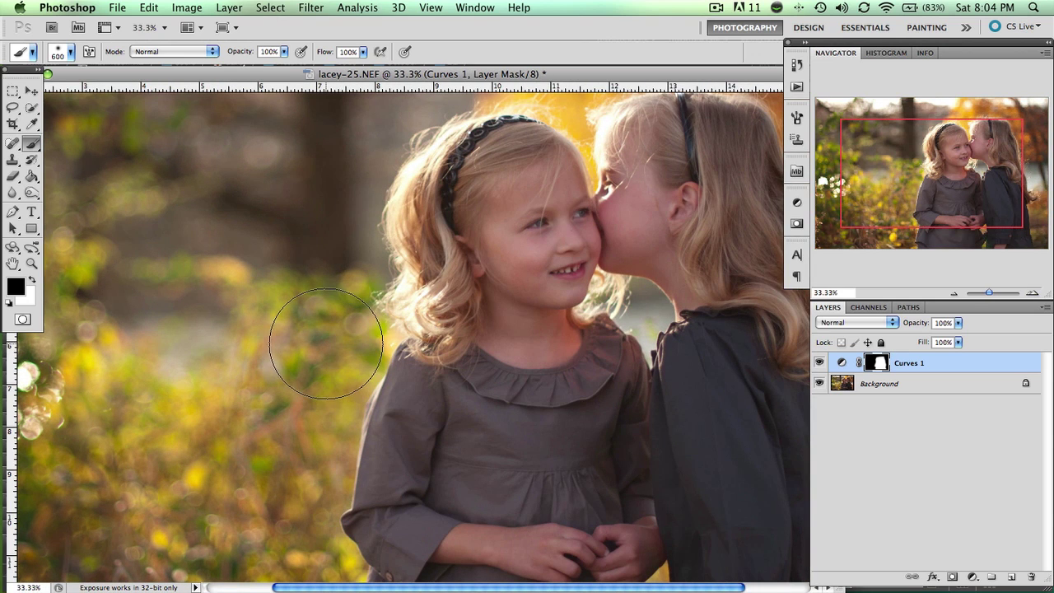
key(bracketleft)
key(bracketleft)
key(bracketleft)
key(bracketleft)
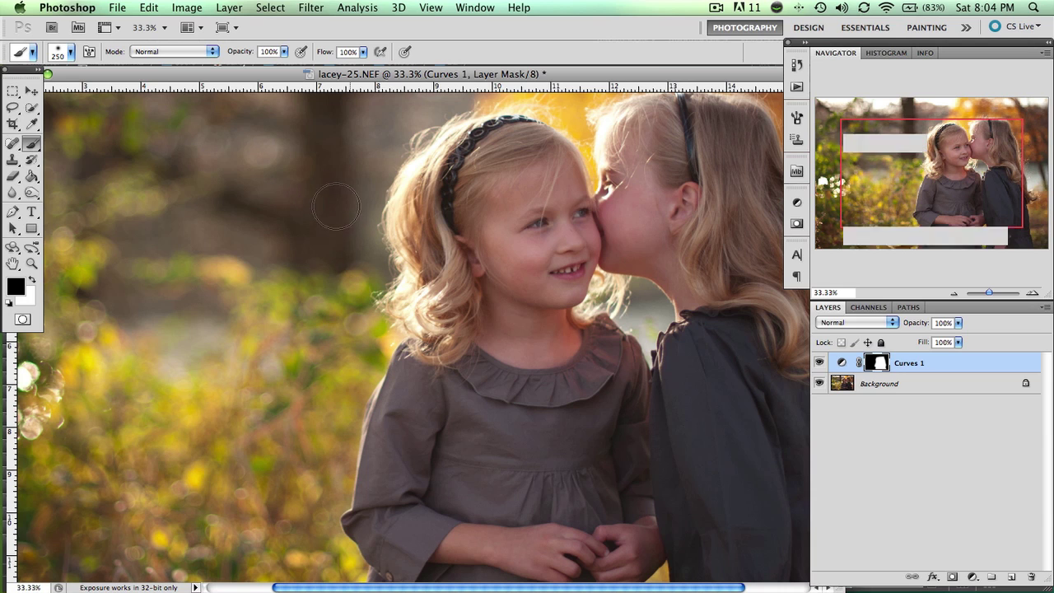
Mask the background beside the girls' hair with a 150 px brush, then drop it to 100 px.
scroll(334, 259, up, 5)
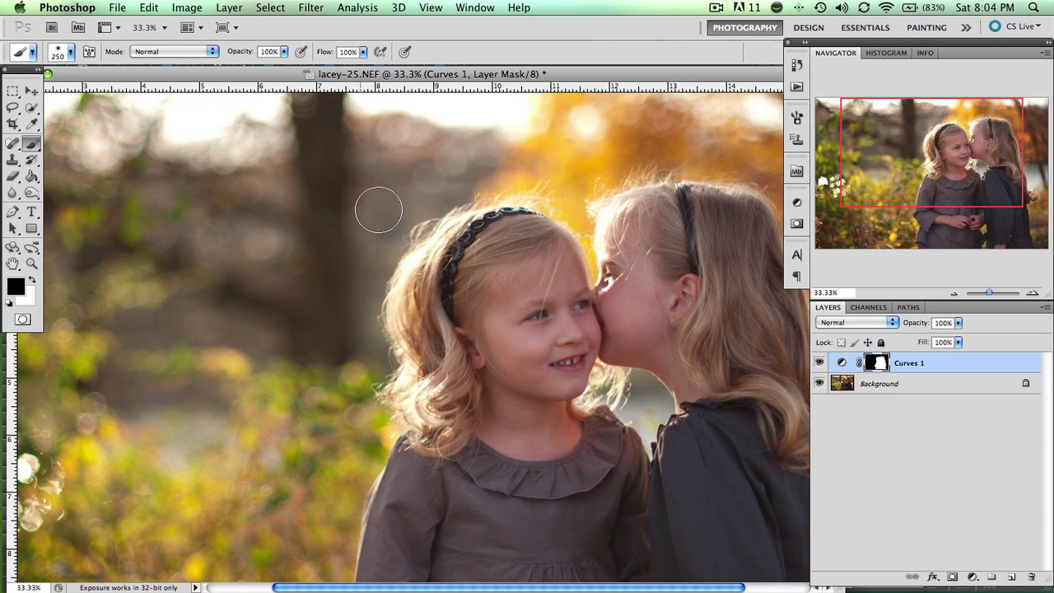
key(bracketleft)
key(bracketleft)
key(bracketleft)
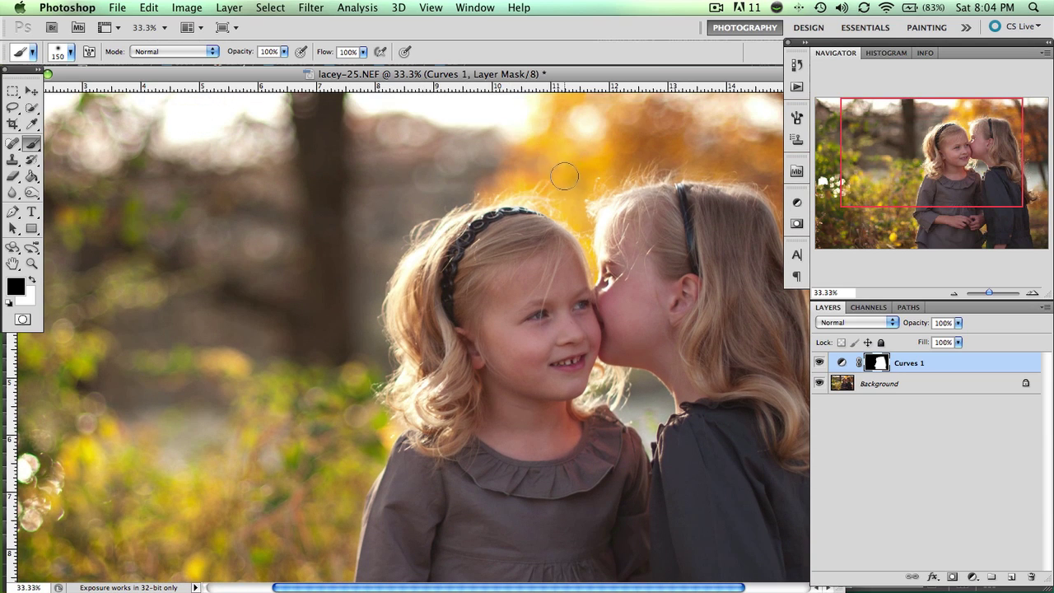
mouse_move(568, 205)
mouse_down()
mouse_move(565, 160)
mouse_move(546, 168)
mouse_move(555, 165)
mouse_up()
mouse_move(627, 411)
mouse_down()
mouse_move(646, 395)
mouse_move(622, 395)
mouse_move(647, 425)
mouse_move(626, 396)
mouse_move(590, 399)
mouse_move(605, 381)
mouse_move(647, 390)
mouse_move(656, 401)
mouse_move(649, 431)
mouse_move(641, 406)
mouse_up()
key(bracketleft)
key(bracketleft)
drag(917, 191, 942, 194)
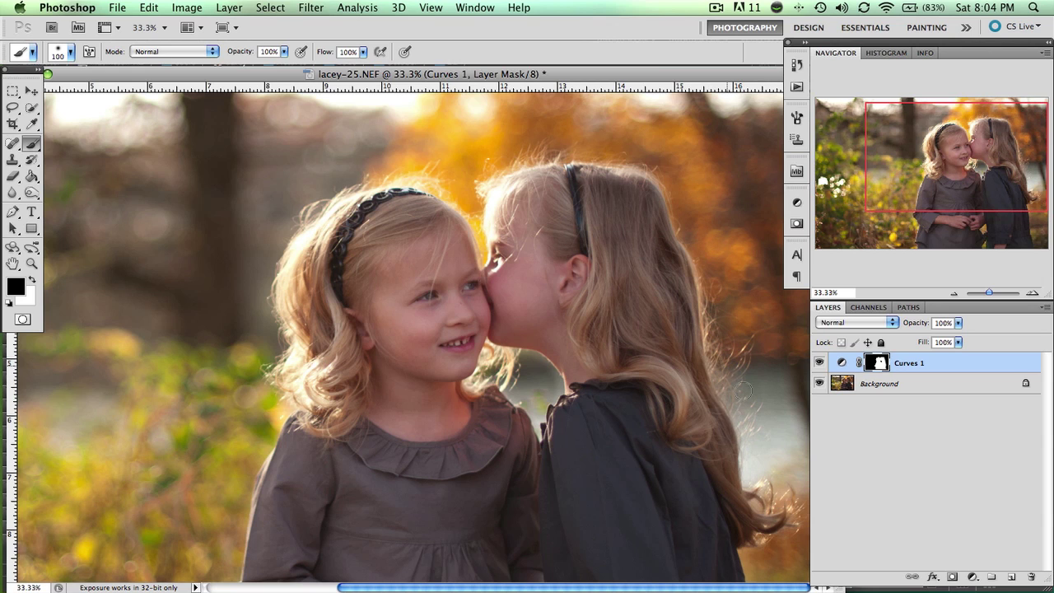
Compare Curves 1 on and off, then mask the background along the girls' dress edge.
click(820, 364)
click(820, 364)
click(821, 364)
click(821, 364)
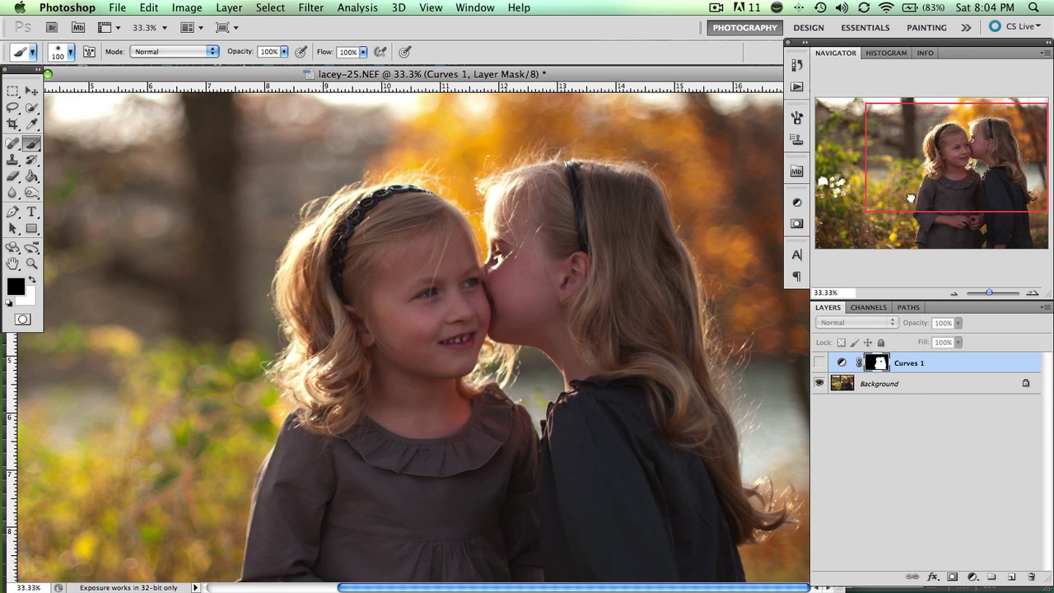
drag(910, 198, 911, 234)
click(820, 364)
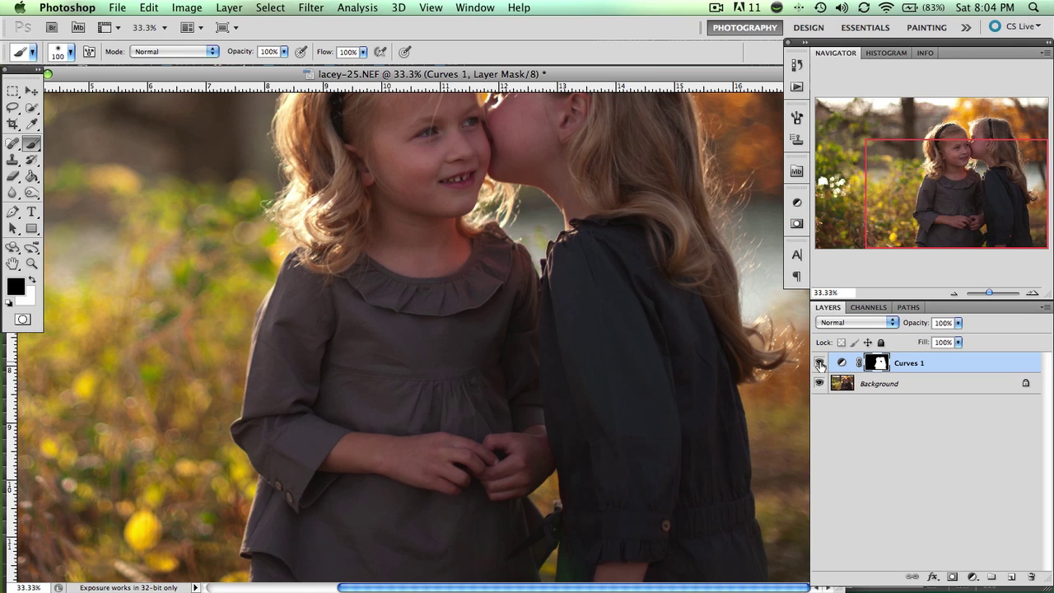
click(821, 365)
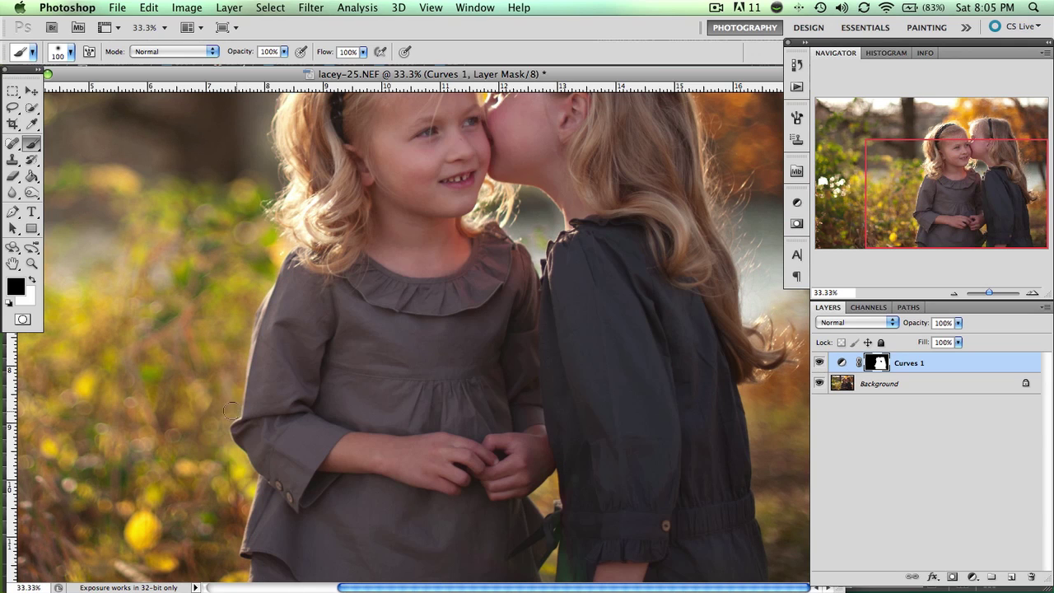
mouse_move(224, 393)
mouse_down()
mouse_move(247, 338)
mouse_move(216, 392)
mouse_move(205, 449)
mouse_move(220, 447)
mouse_move(225, 564)
mouse_up()
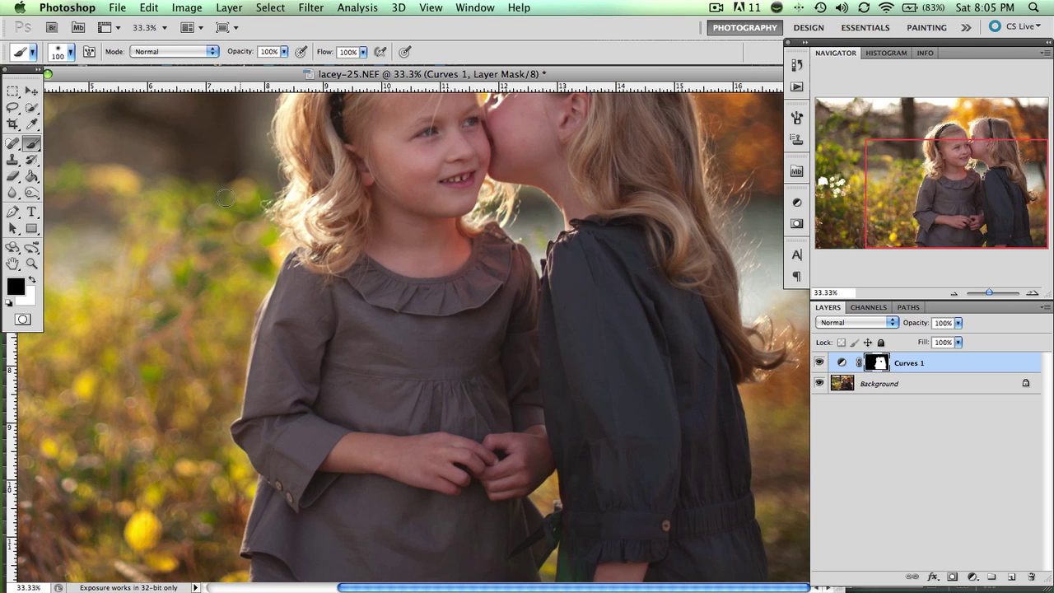
Bring the whole photo back into view and compare Curves 1 on and off again.
click(954, 293)
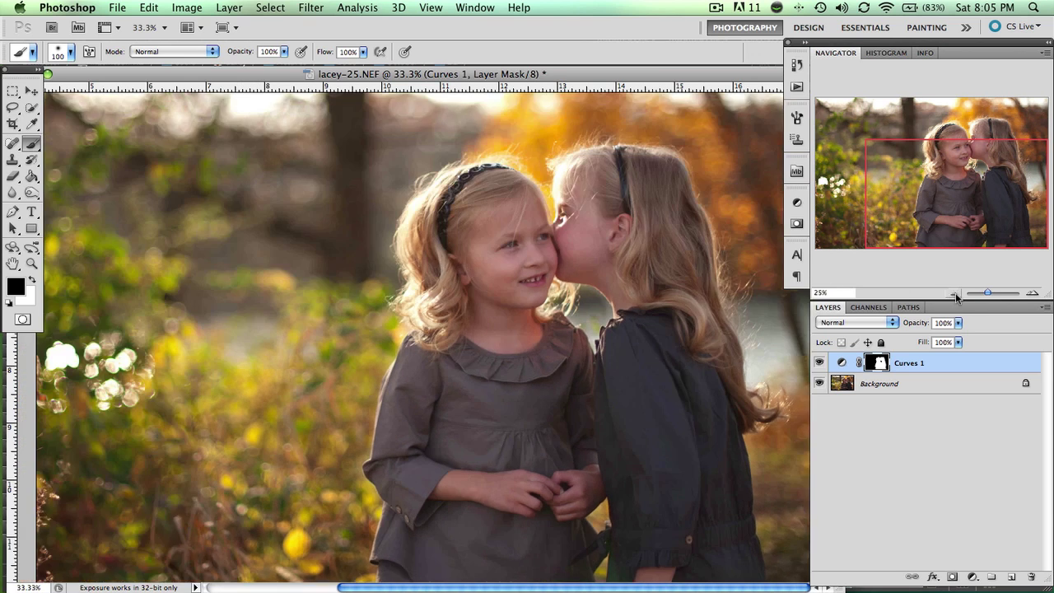
click(1032, 293)
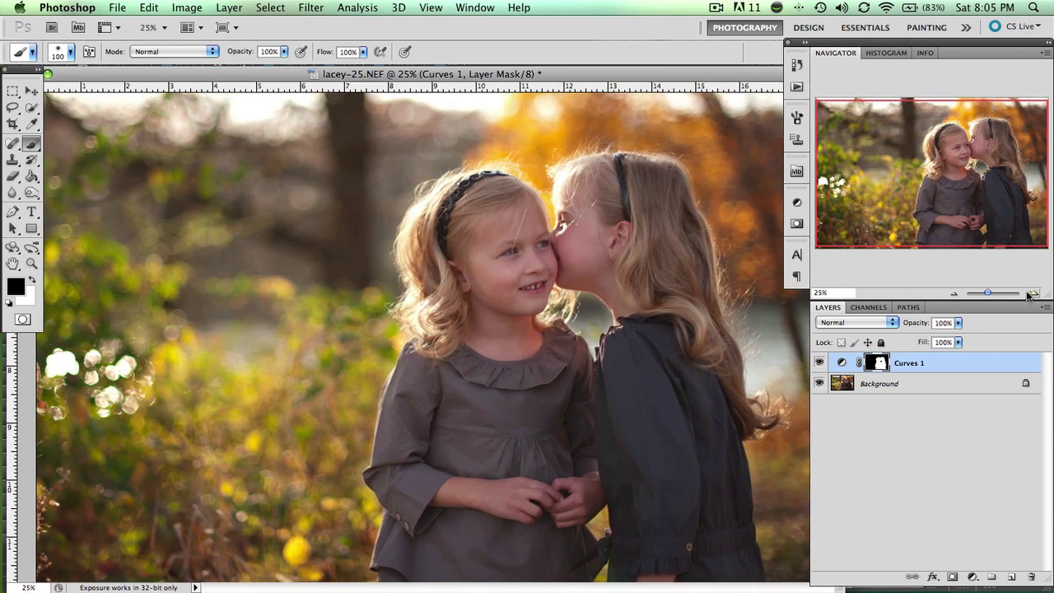
click(819, 364)
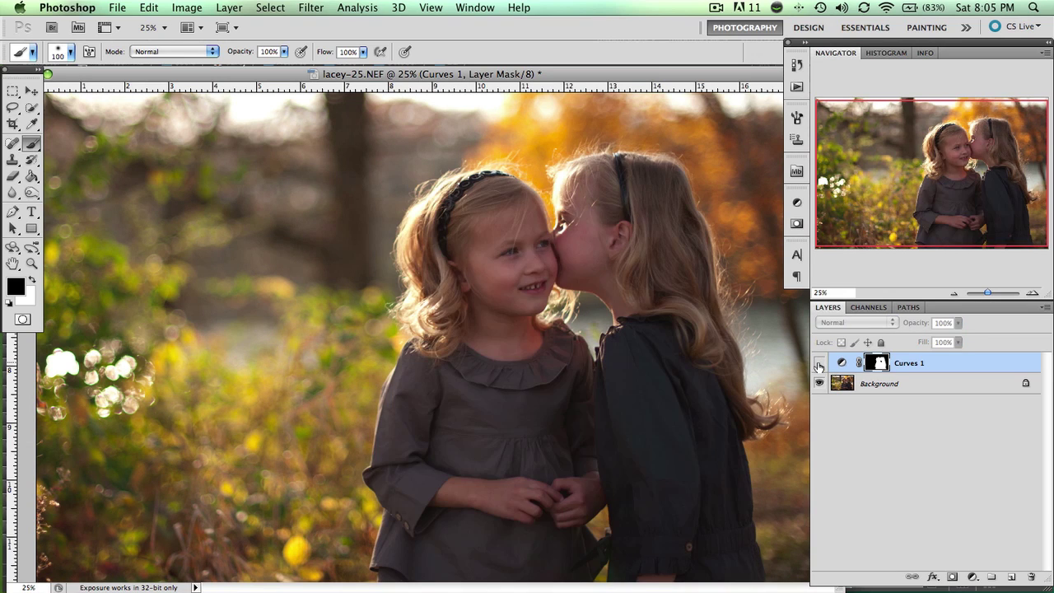
click(818, 364)
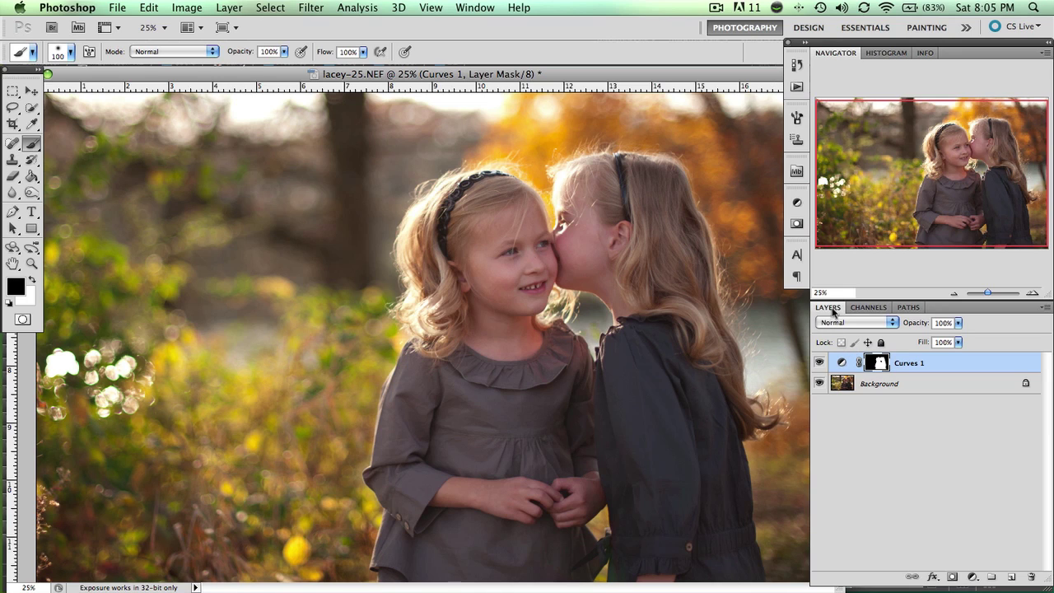
Add a Brightness/Contrast layer above Curves 1 and set its contrast to 15.
click(796, 202)
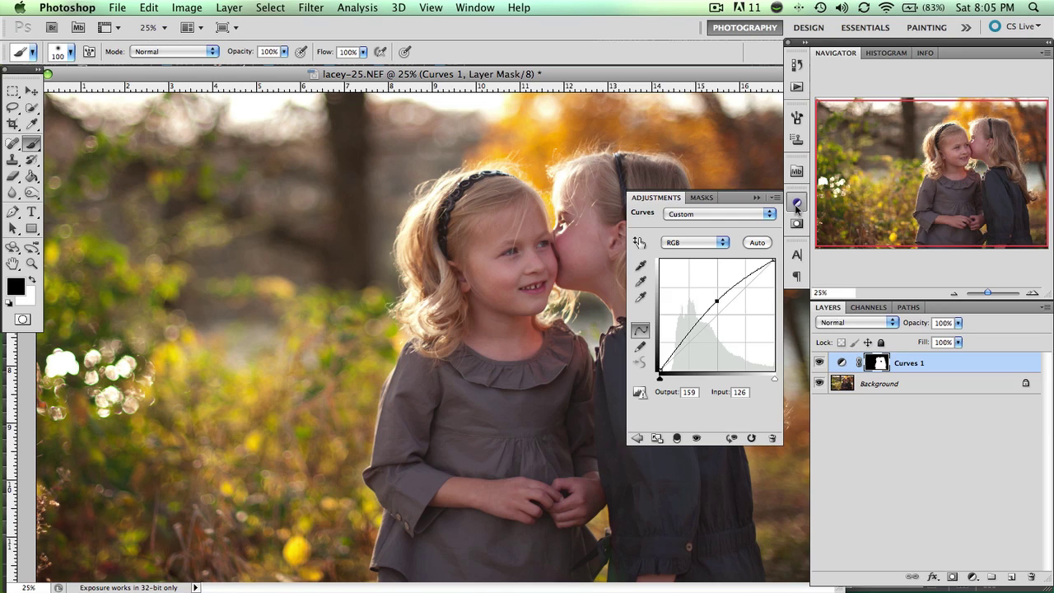
click(638, 440)
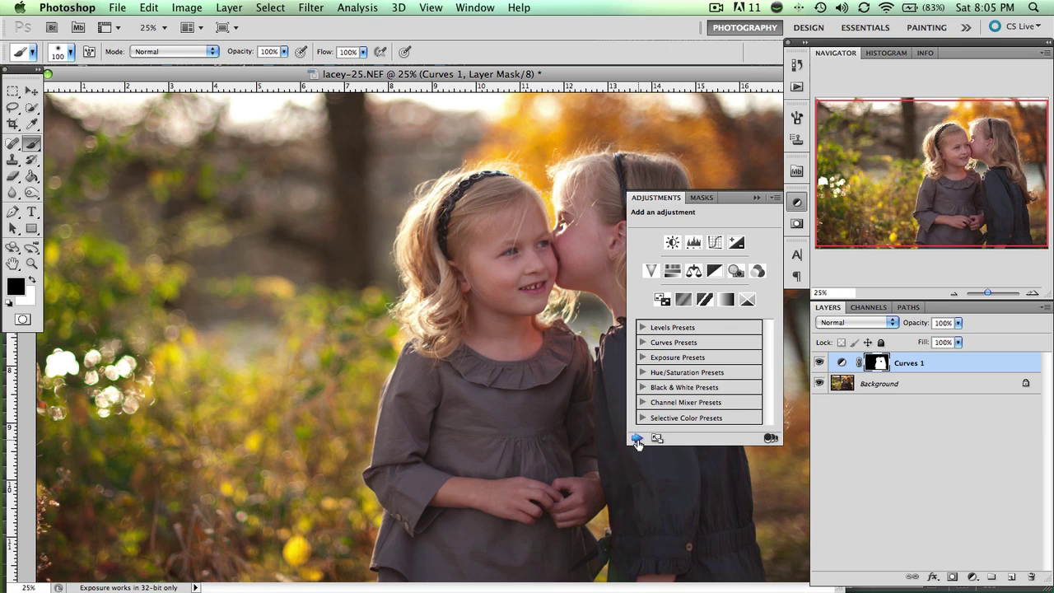
click(672, 244)
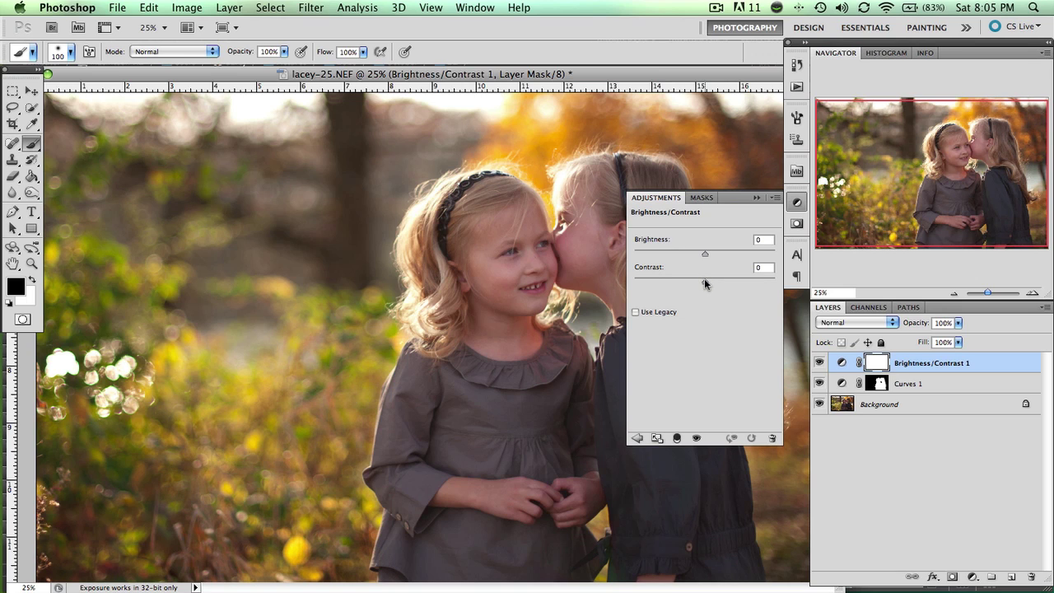
mouse_move(705, 285)
mouse_down()
mouse_move(658, 285)
mouse_move(723, 284)
mouse_up()
drag(719, 281, 713, 283)
click(756, 198)
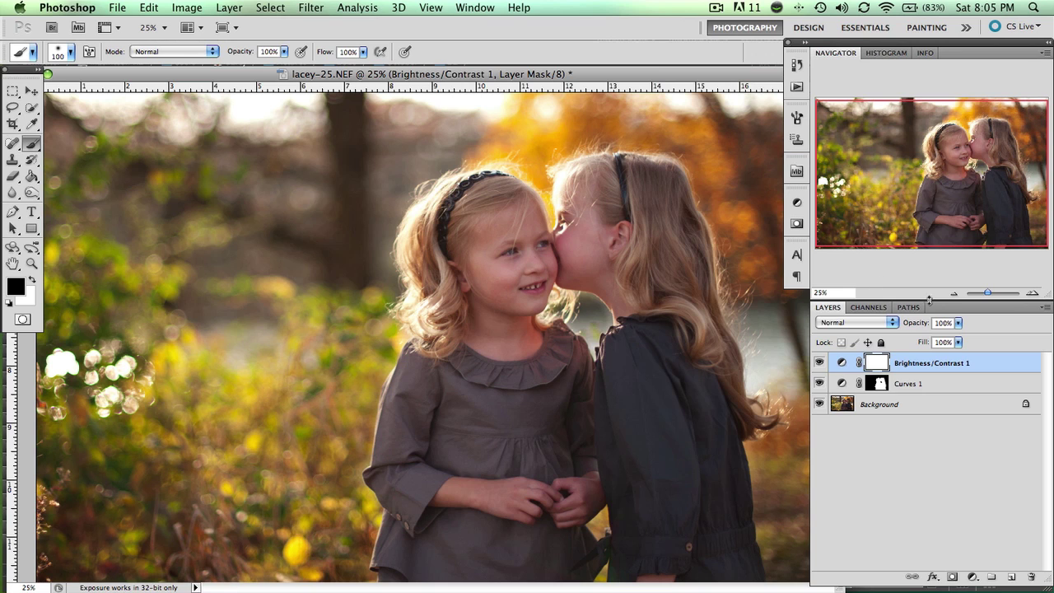
click(953, 293)
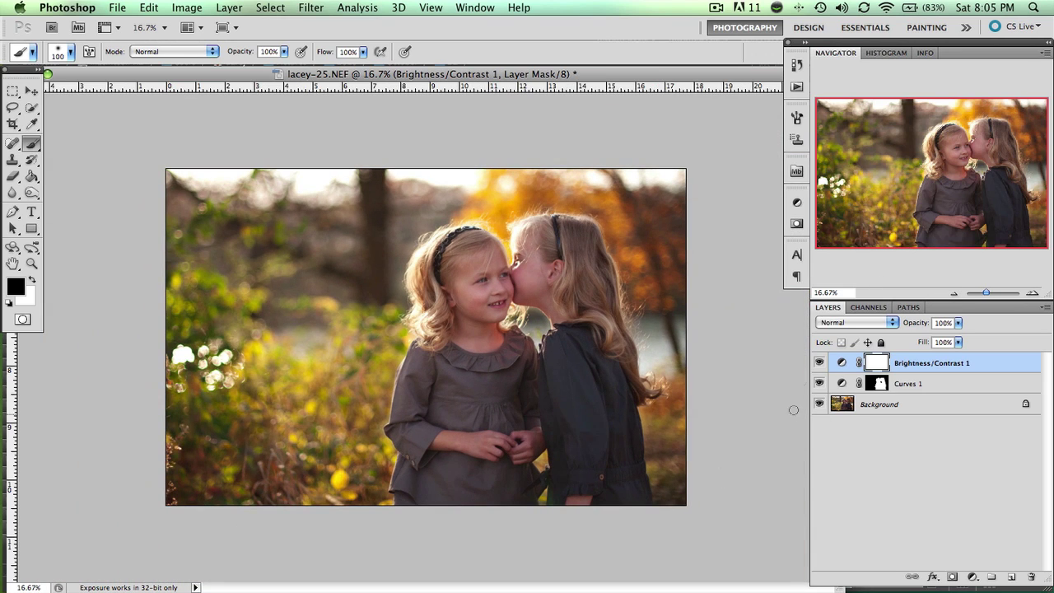
Compare Brightness/Contrast 1 on and off, then invert its mask to solid black with Cmd+I.
click(819, 364)
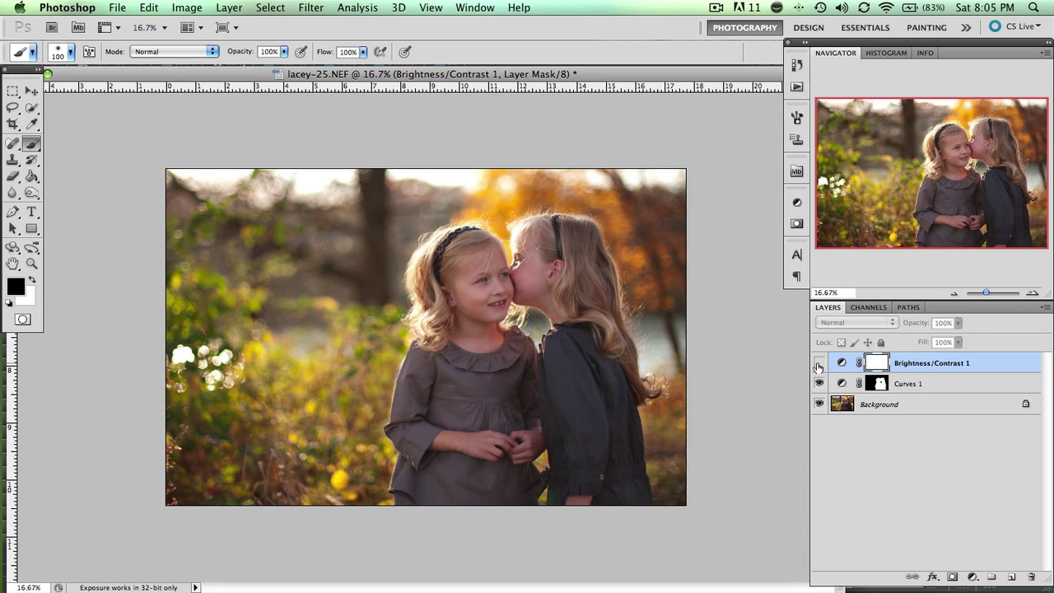
click(819, 365)
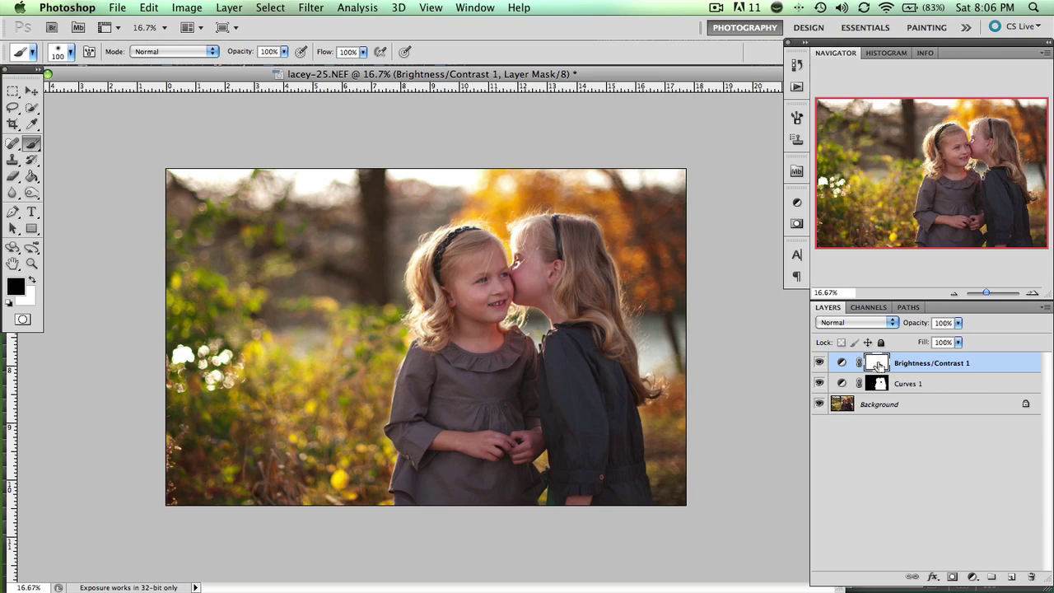
key(super+i)
With white foreground and a 700 px brush, paint both girls white on the Brightness/Contrast 1 mask.
click(31, 282)
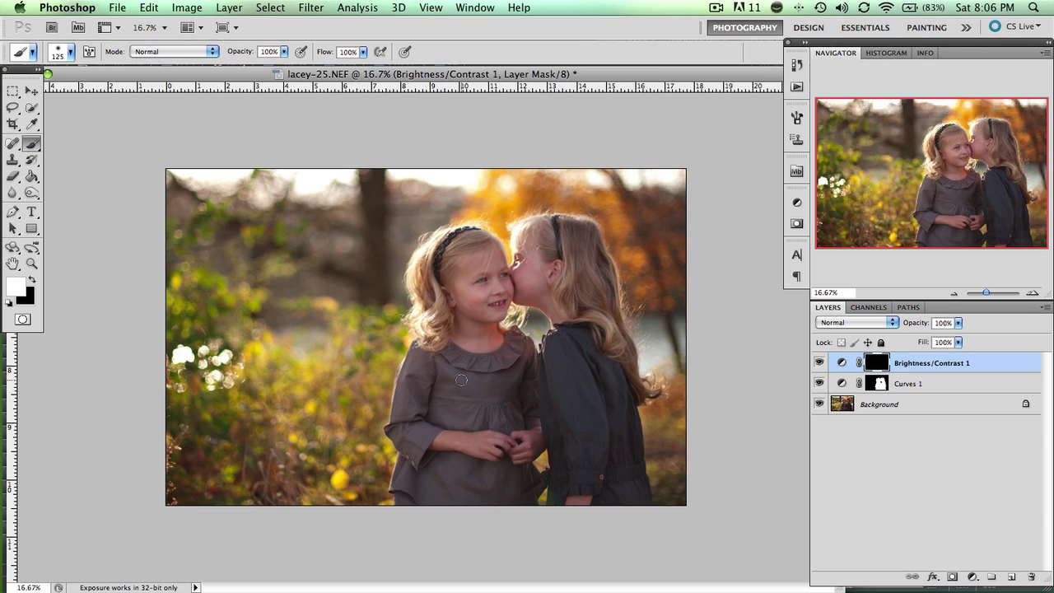
key(bracketright)
key(bracketright)
key(bracketright)
key(bracketright)
key(bracketright)
mouse_move(273, 432)
mouse_down()
mouse_move(312, 453)
mouse_move(267, 470)
mouse_move(283, 495)
mouse_move(352, 483)
mouse_up()
mouse_move(354, 328)
mouse_down()
mouse_move(374, 225)
mouse_move(349, 228)
mouse_move(456, 173)
mouse_move(414, 193)
mouse_move(519, 180)
mouse_move(312, 221)
mouse_move(230, 419)
mouse_move(335, 483)
mouse_move(354, 501)
mouse_move(340, 520)
mouse_move(195, 478)
mouse_up()
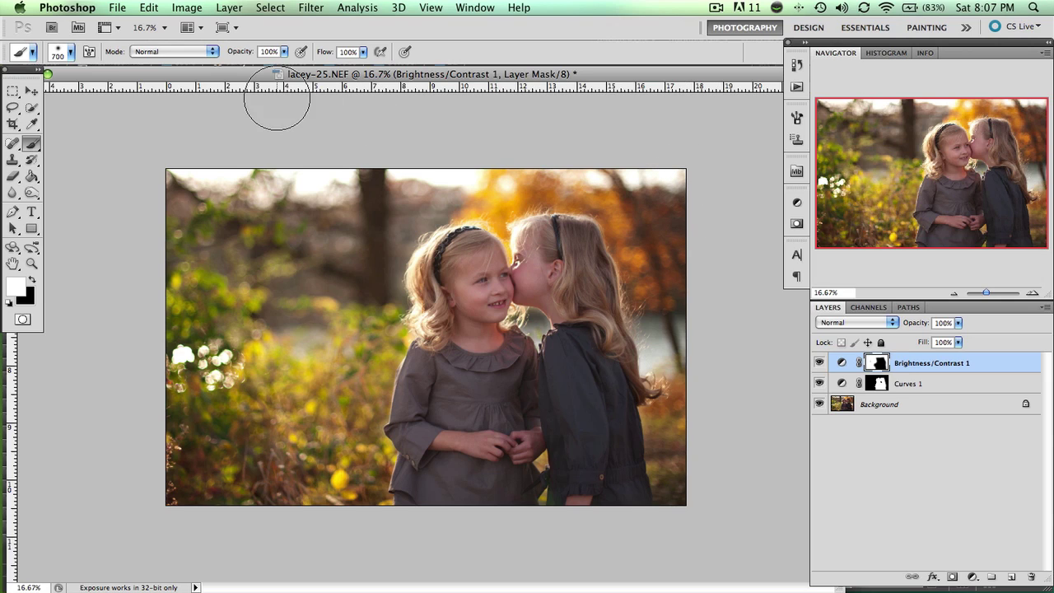
Lower the brush opacity in the options bar to 33%.
click(284, 52)
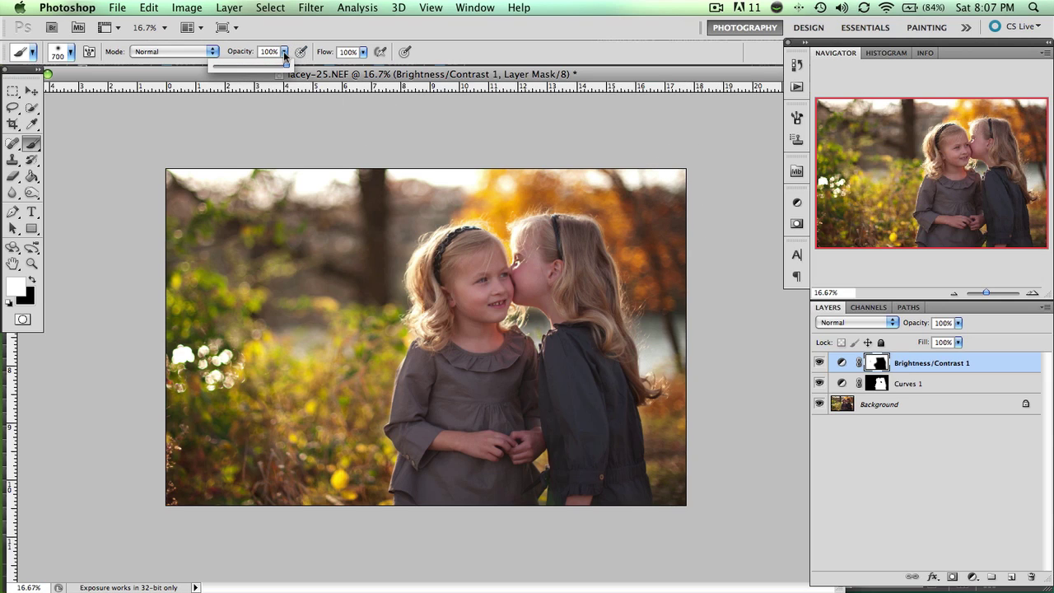
drag(288, 68, 238, 72)
click(503, 458)
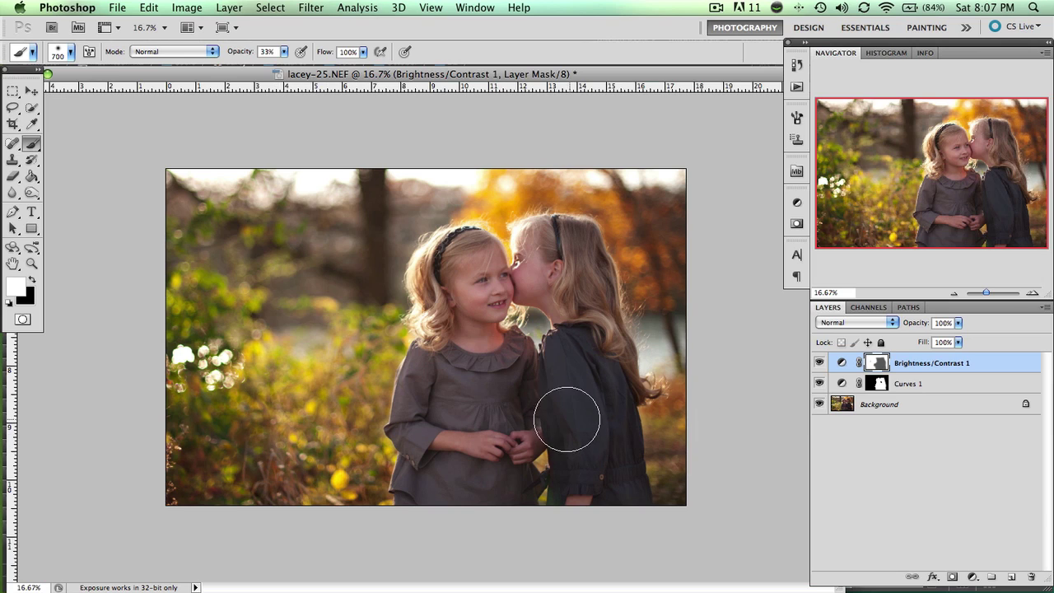
click(819, 363)
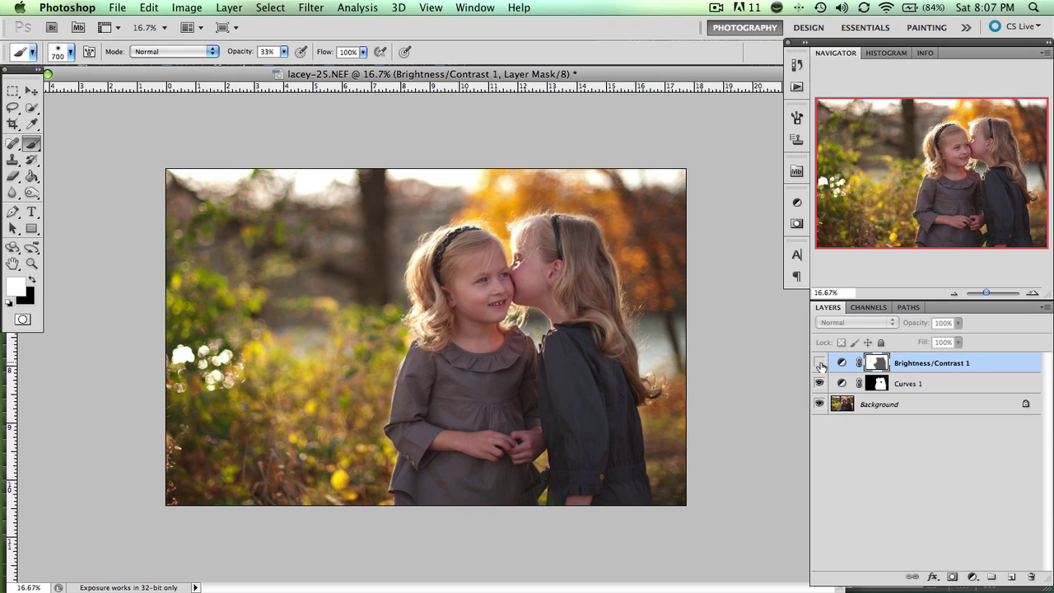
click(819, 363)
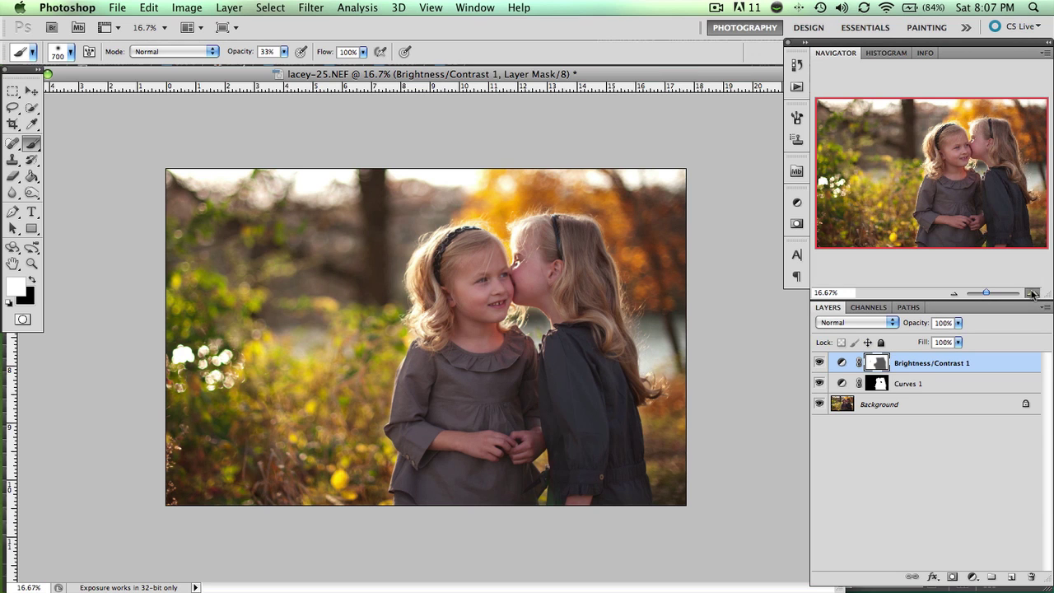
click(1032, 294)
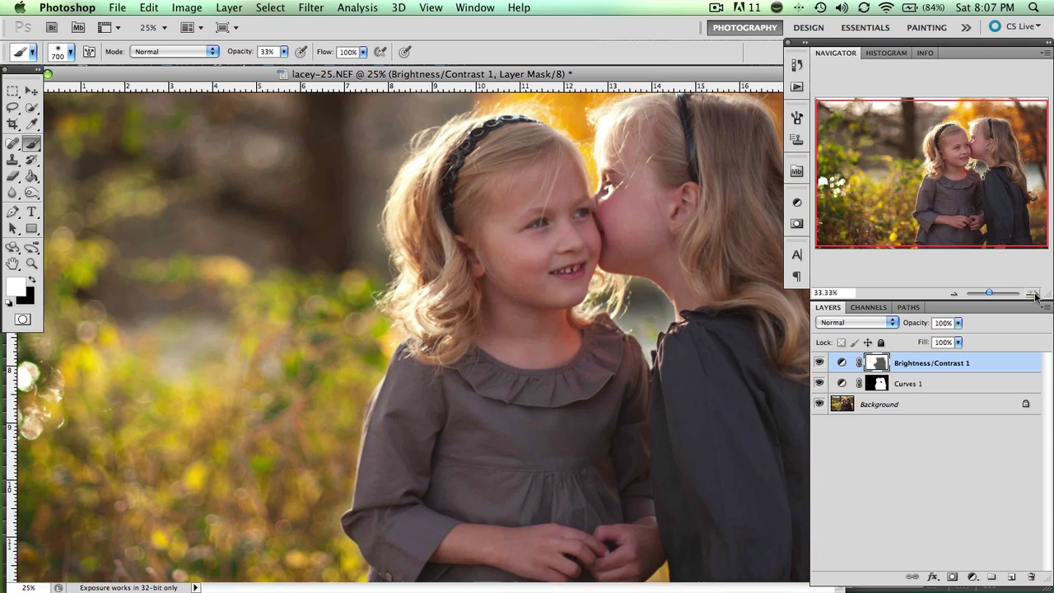
click(1033, 293)
drag(995, 202, 974, 209)
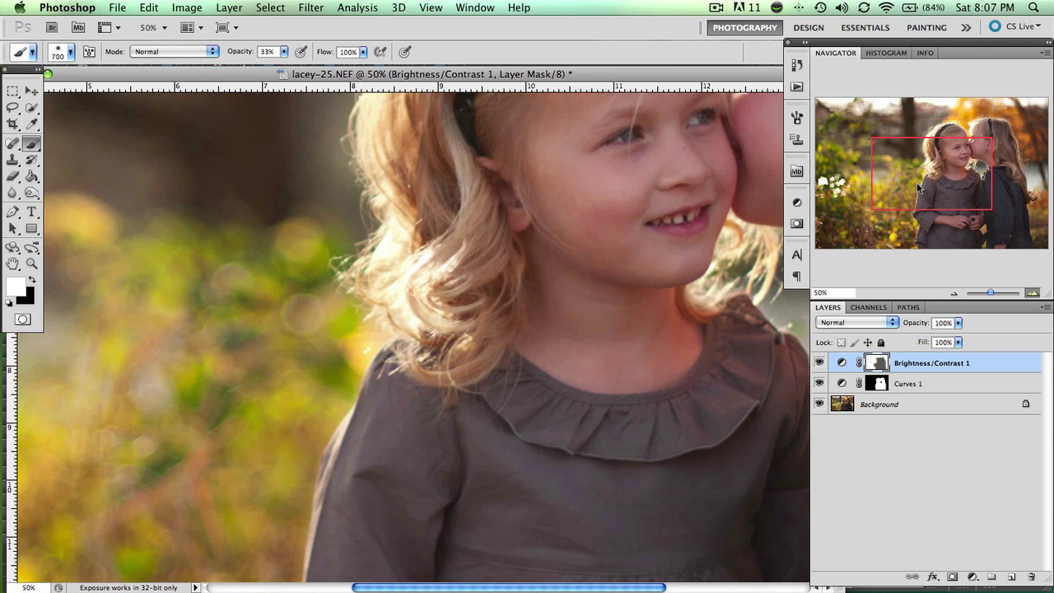
key(super+equal)
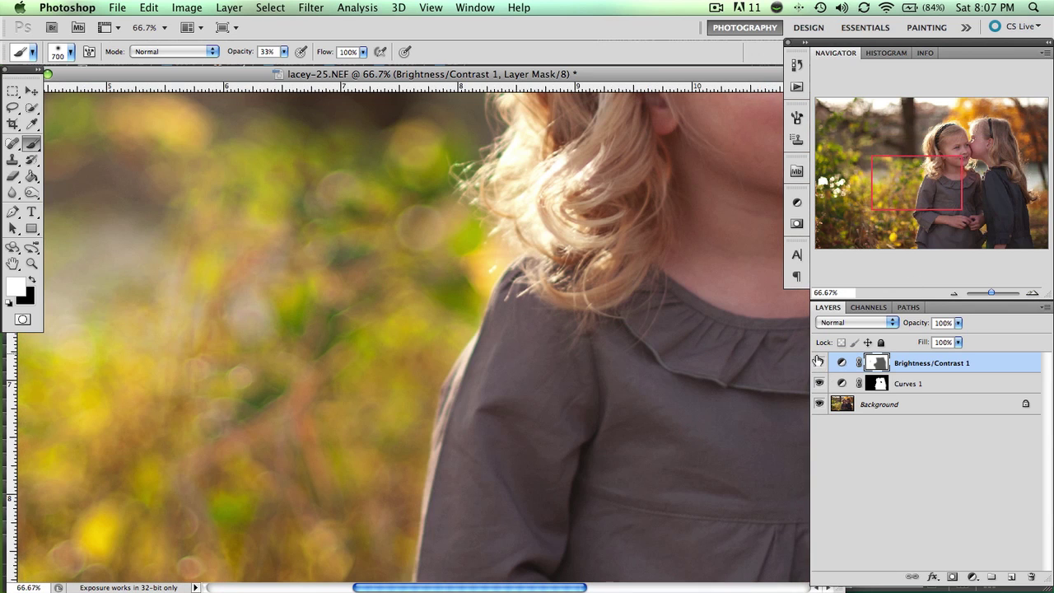
drag(909, 199, 958, 171)
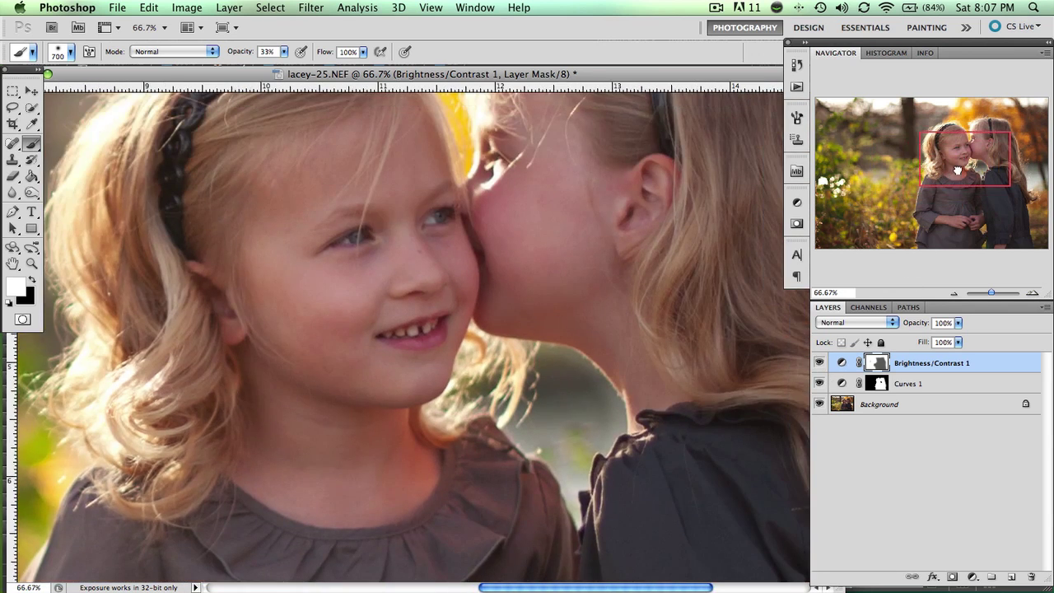
click(820, 363)
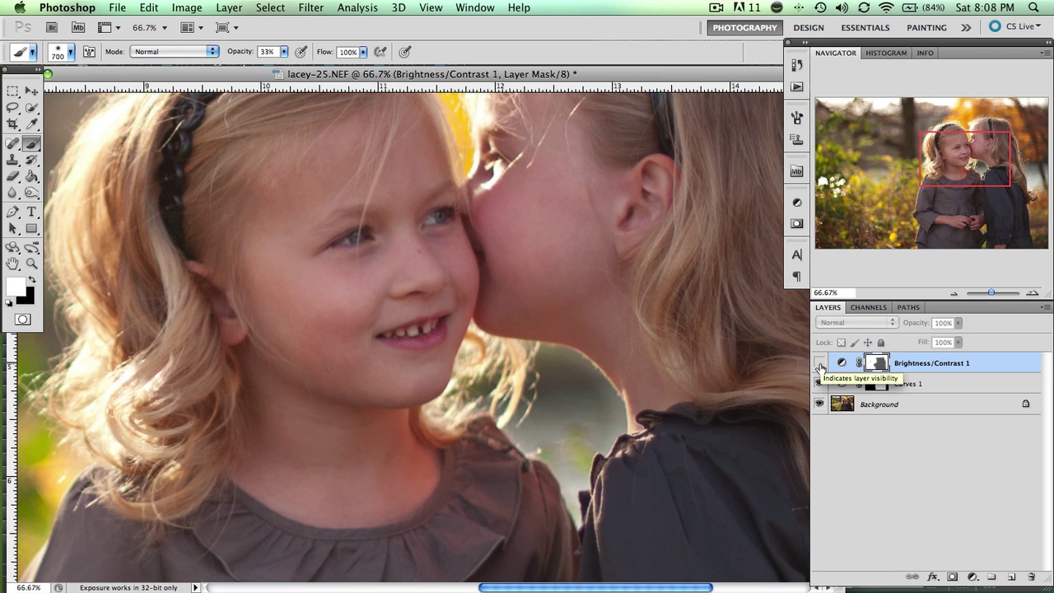
click(820, 363)
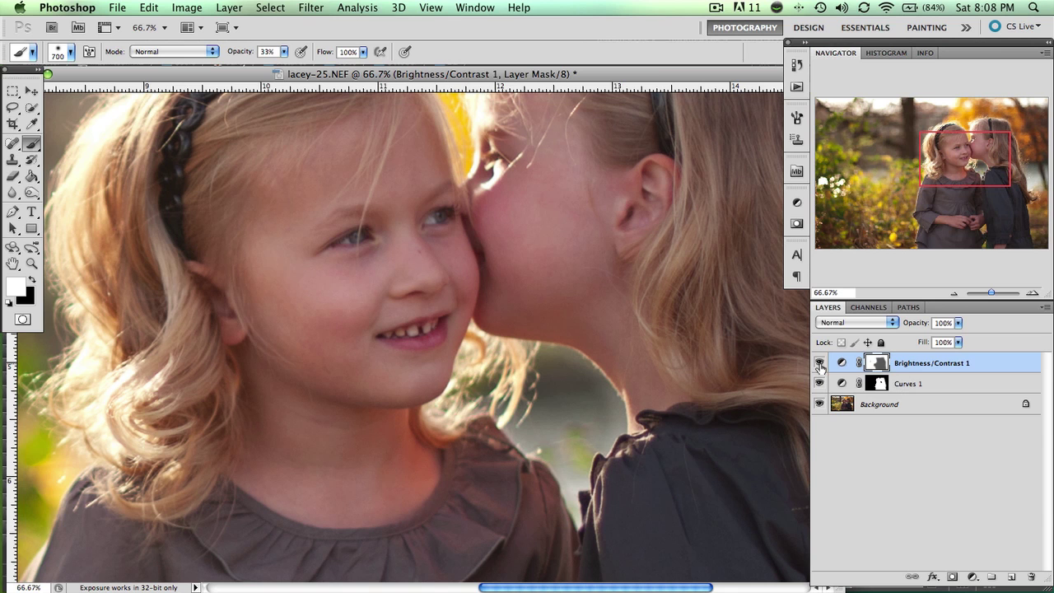
click(953, 293)
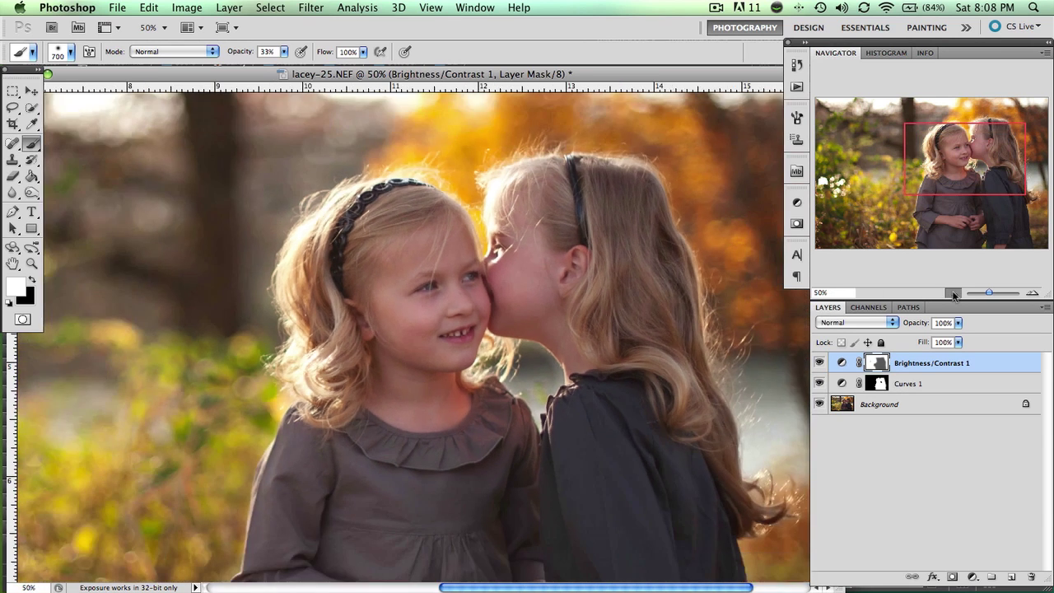
click(954, 293)
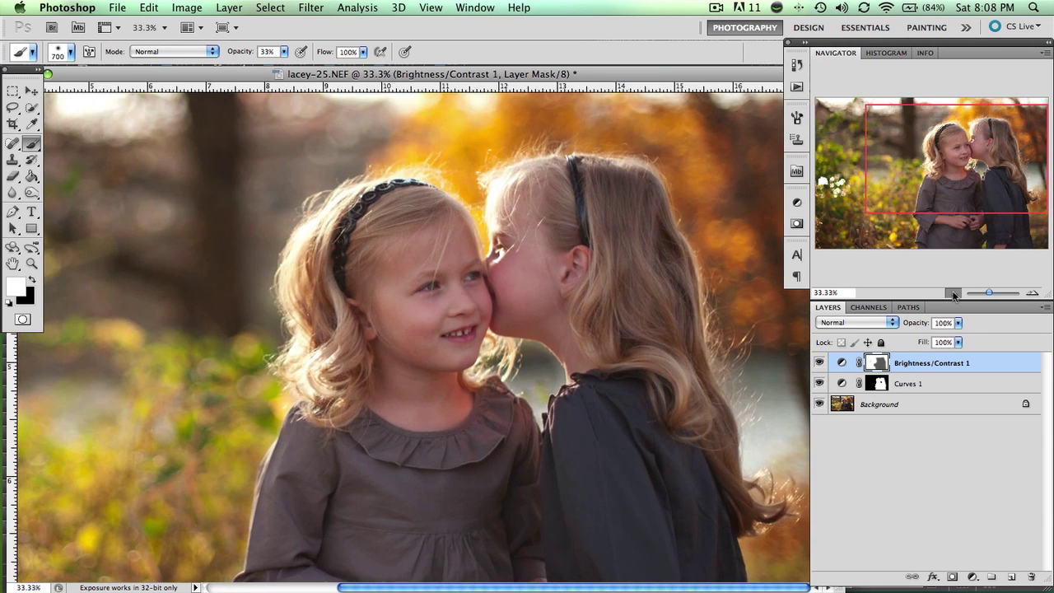
click(953, 293)
click(954, 293)
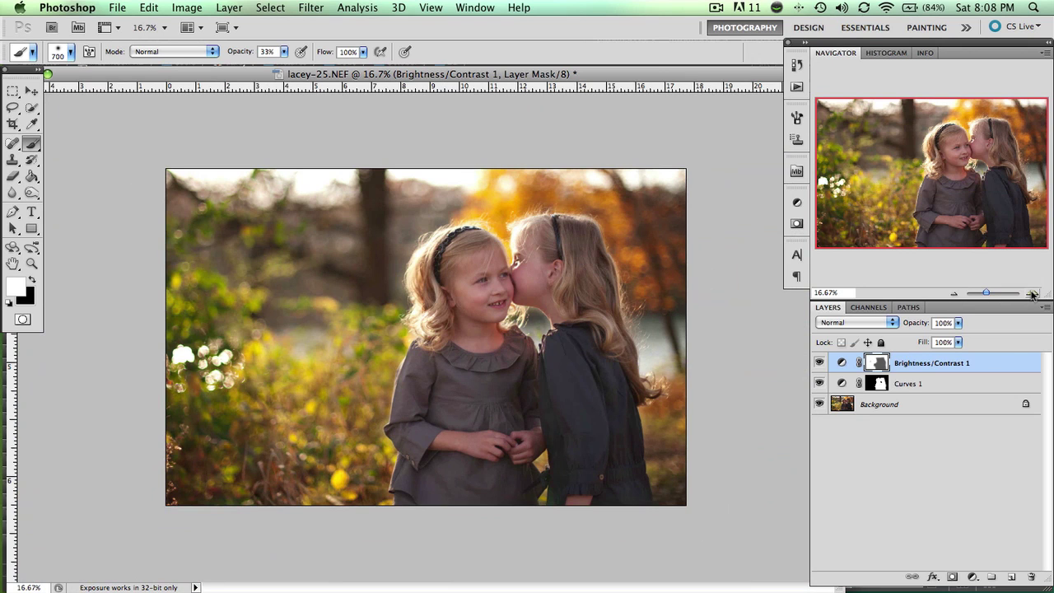
Zoom the photo from 16.7% to 25% using the Navigator panel.
click(1033, 293)
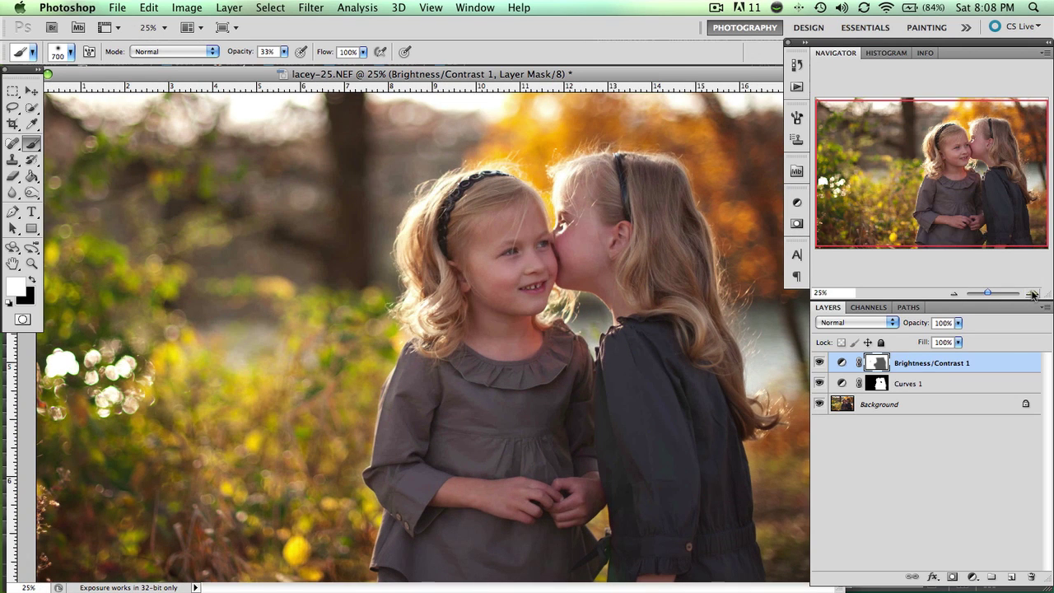